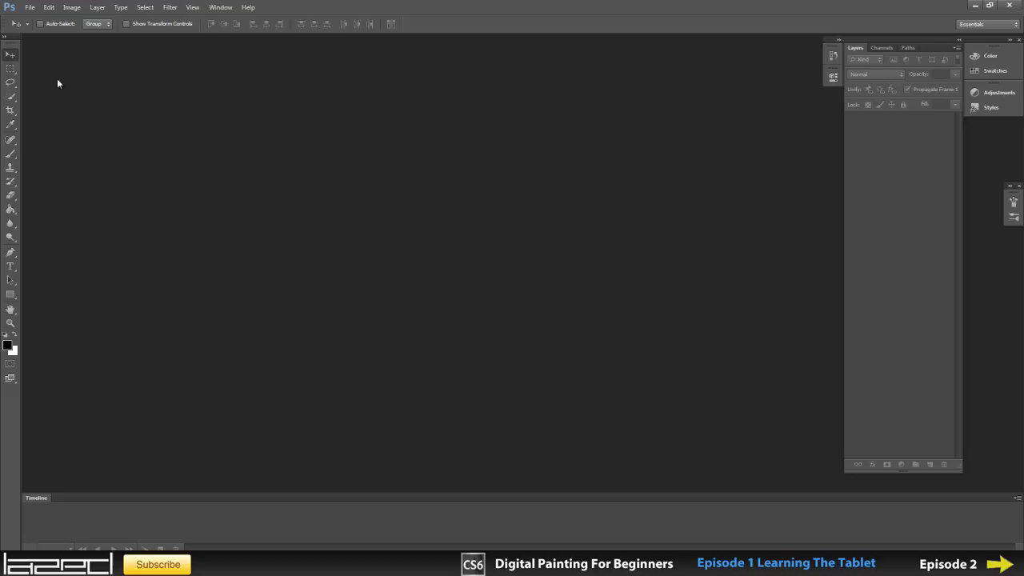
# Create Untitled-1 with default settings, zoom in, and convert its Background into Layer 0
pyautogui.click(31, 8)
pyautogui.click(61, 19)
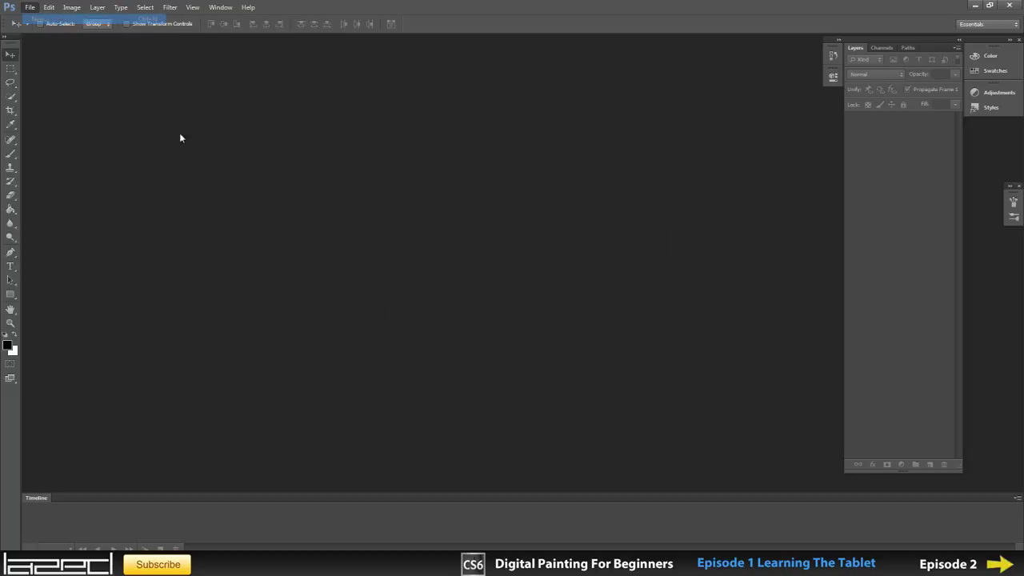
pyautogui.click(631, 157)
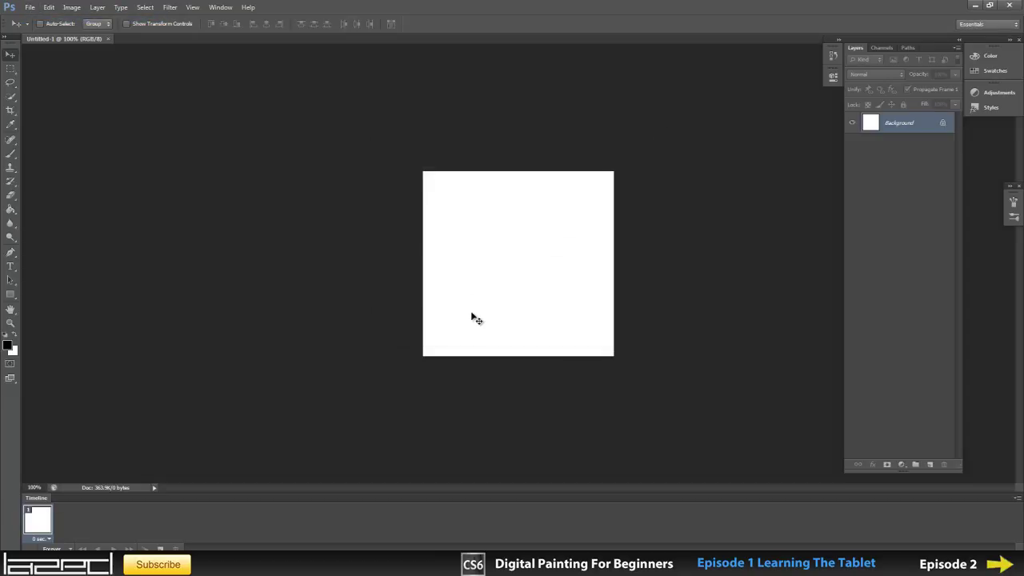
pyautogui.scroll(3, 480, 340)
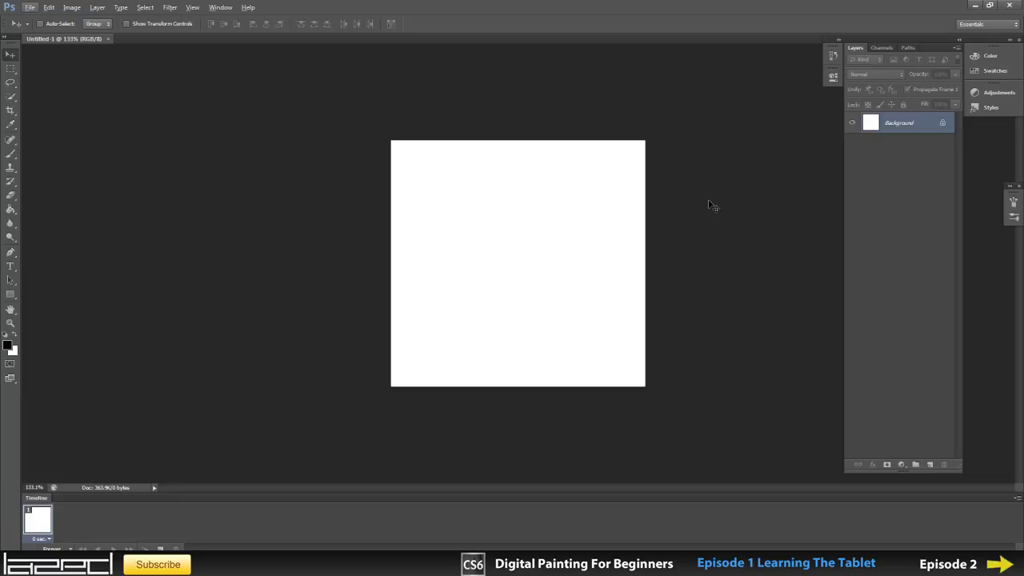
pyautogui.doubleClick(937, 124)
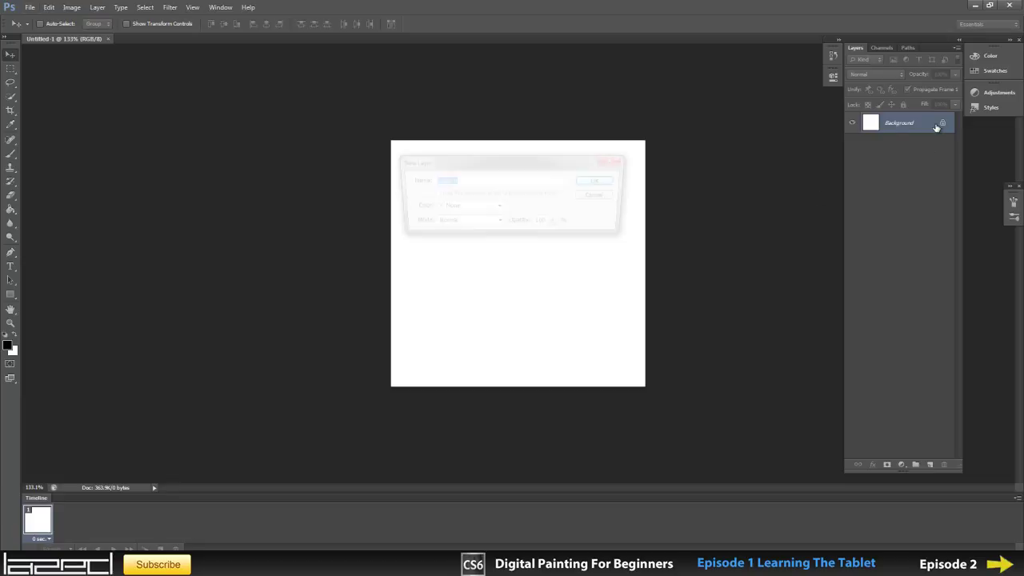
pyautogui.click(599, 180)
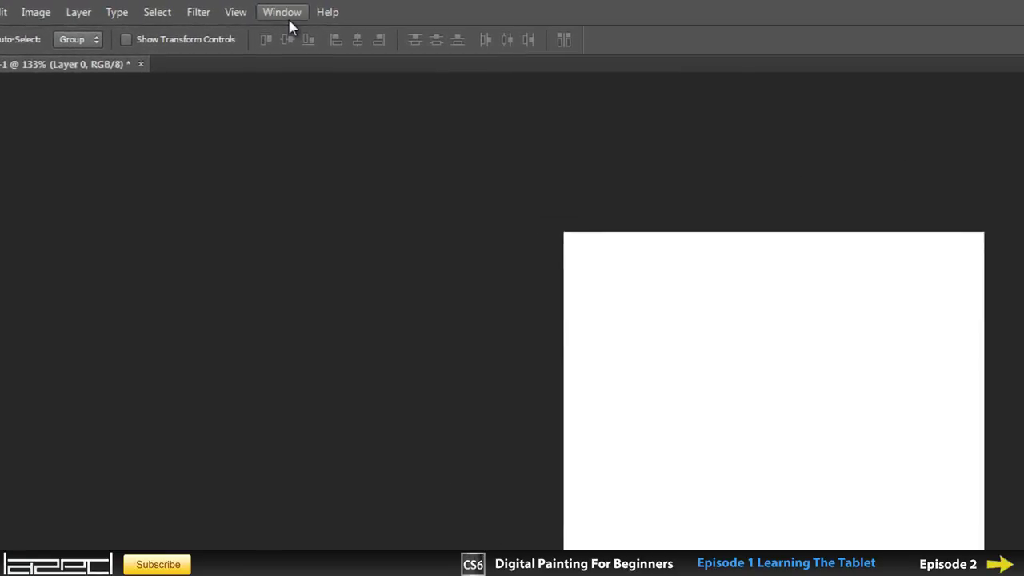
# Show the Brush panel from the Window menu and float it beside the canvas
pyautogui.click(289, 24)
pyautogui.moveTo(288, 54)
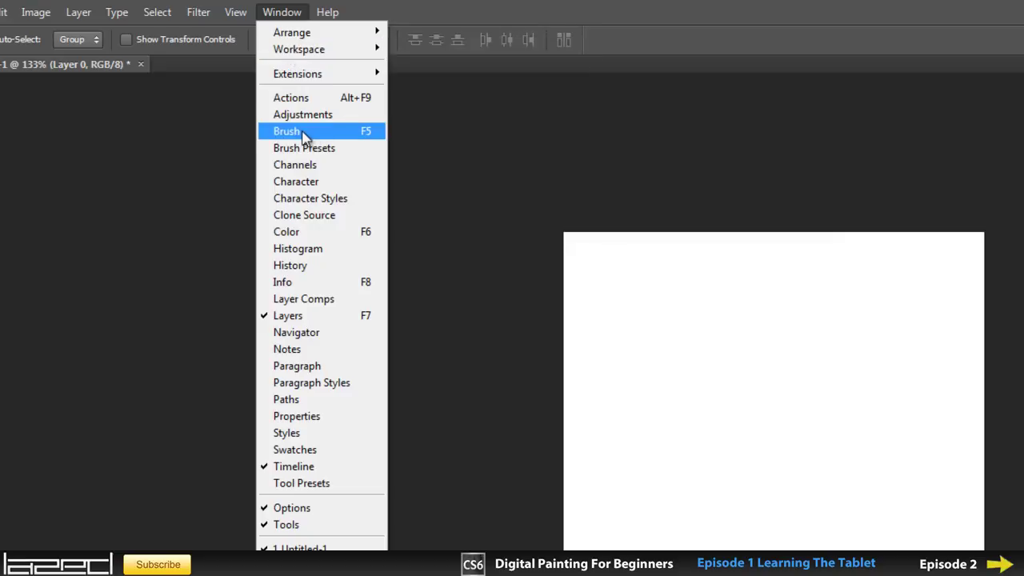
pyautogui.click(363, 140)
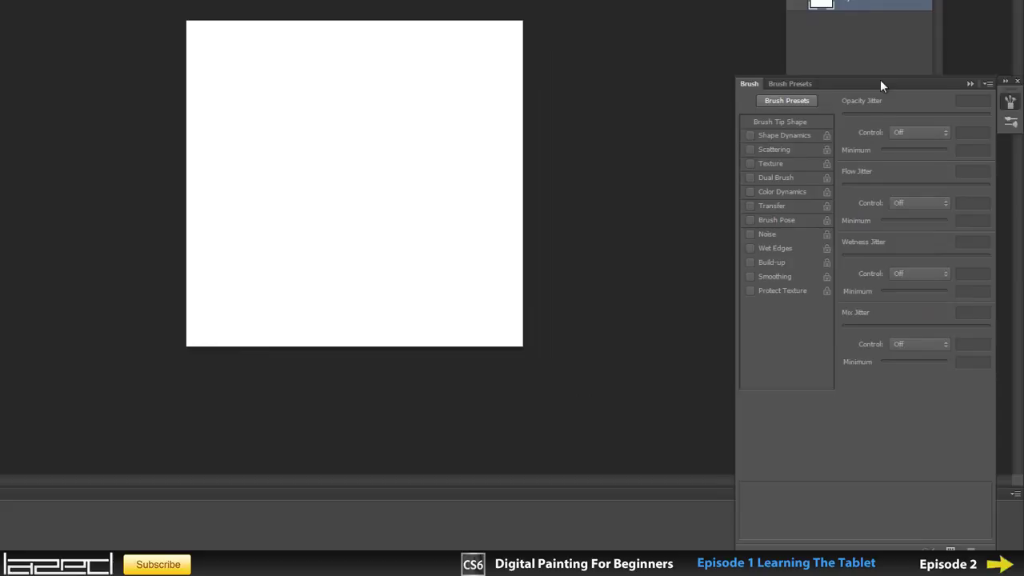
pyautogui.moveTo(880, 83); pyautogui.dragTo(877, 53)
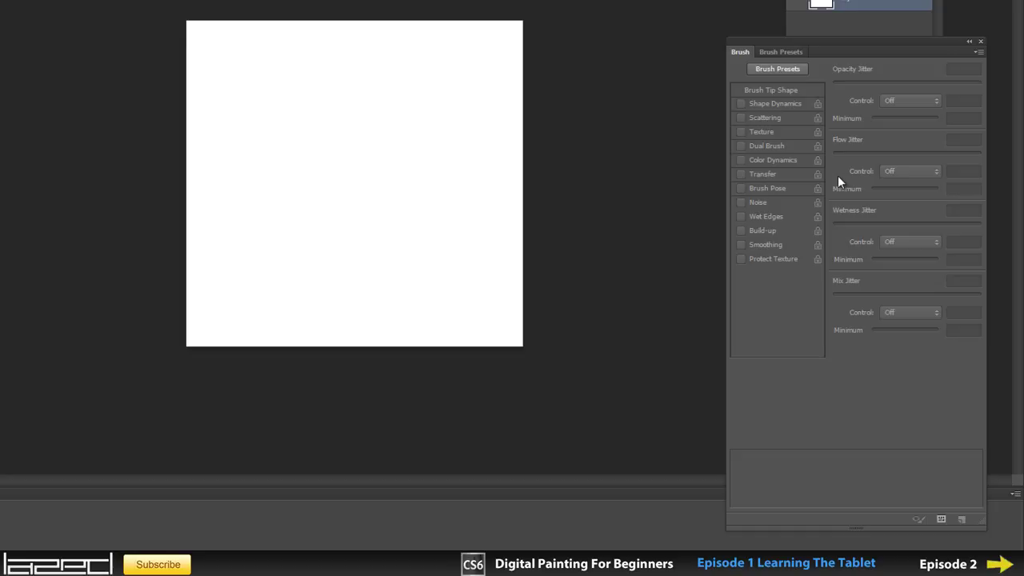
# Select the Brush tool, turn off Shape Dynamics and Transfer, and view Brush Tip Shape
pyautogui.press('b')
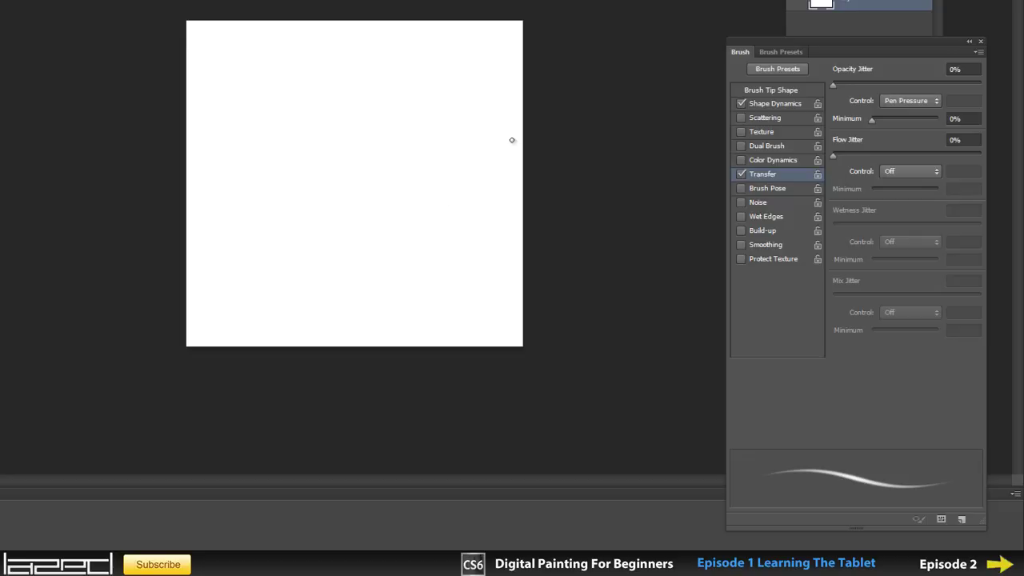
pyautogui.click(741, 103)
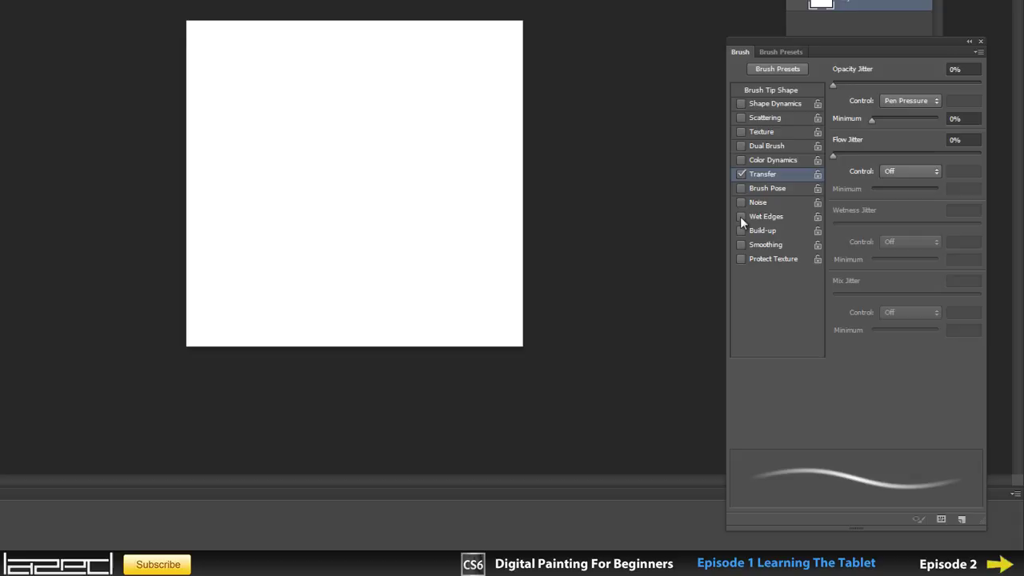
pyautogui.click(741, 174)
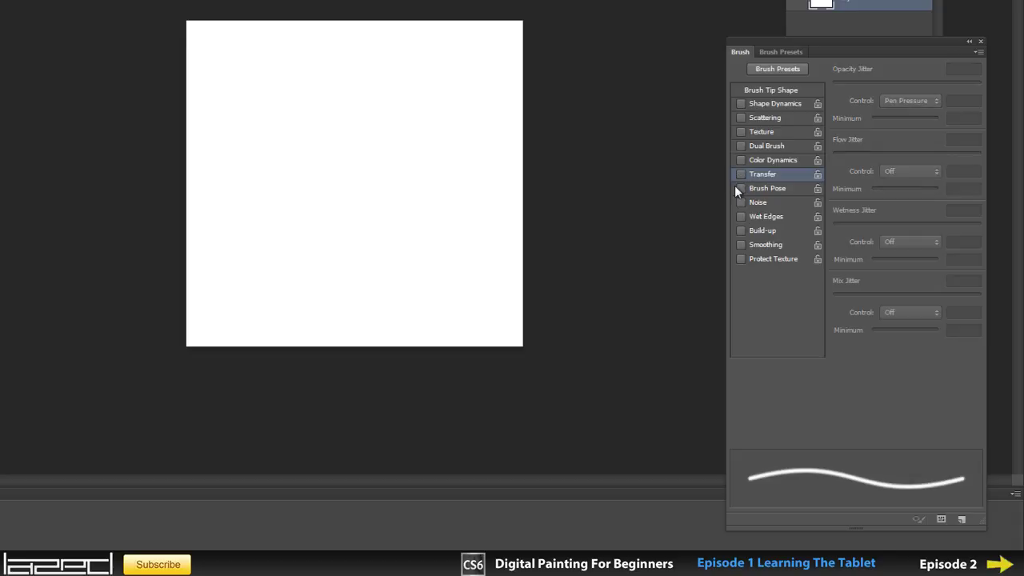
pyautogui.click(777, 90)
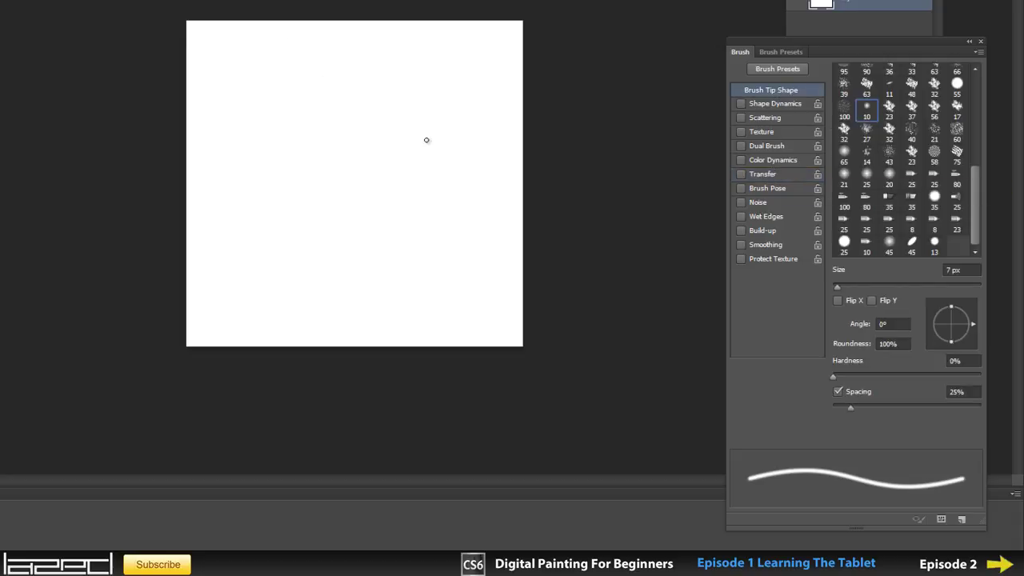
# Enlarge the soft round brush from 7 px to 20 px
pyautogui.rightClick(305, 110)
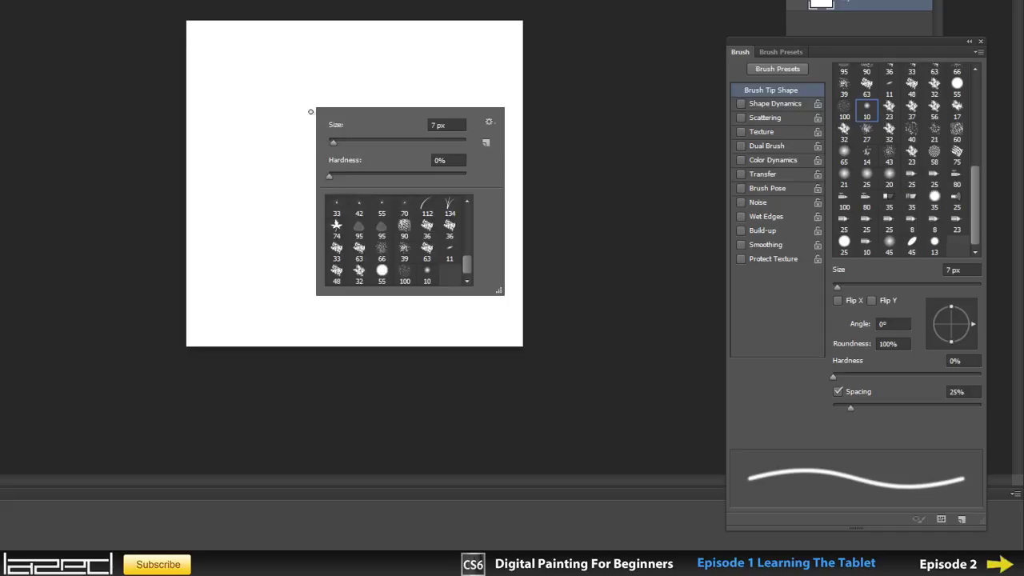
pyautogui.click(341, 143)
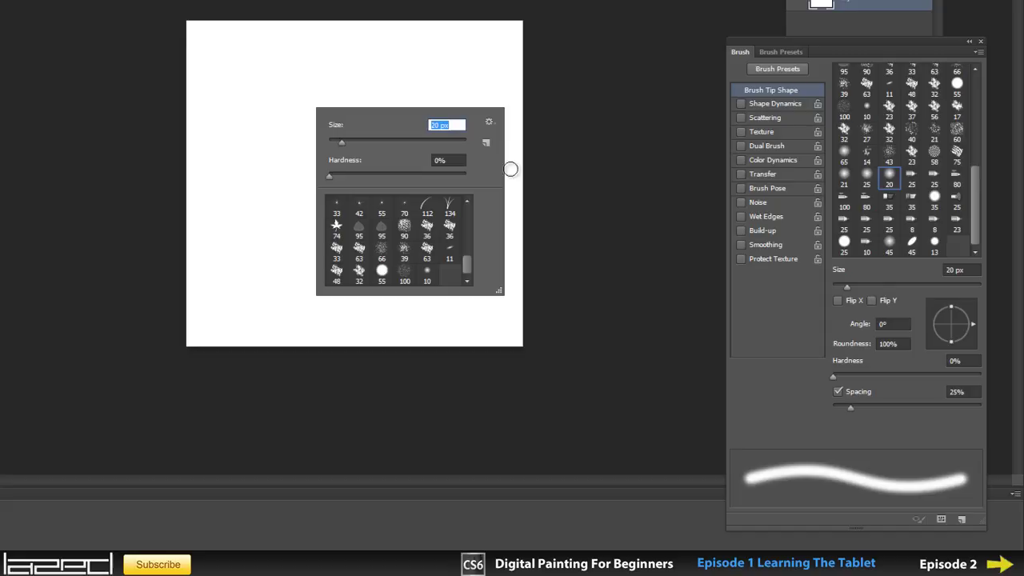
pyautogui.click(486, 143)
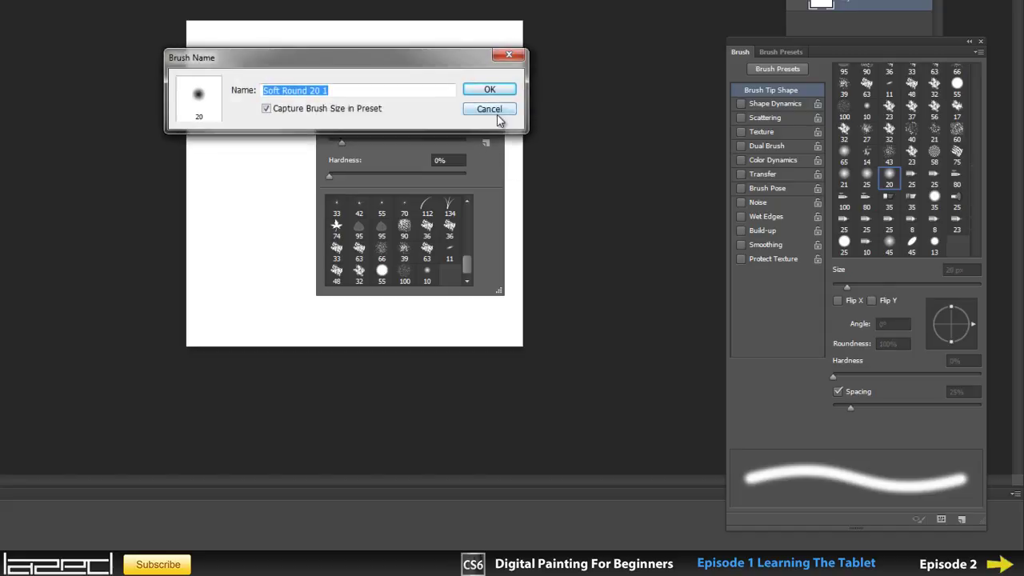
pyautogui.click(496, 107)
# Start a brush reset, cancel at the save prompt, and paint a test dab
pyautogui.click(489, 122)
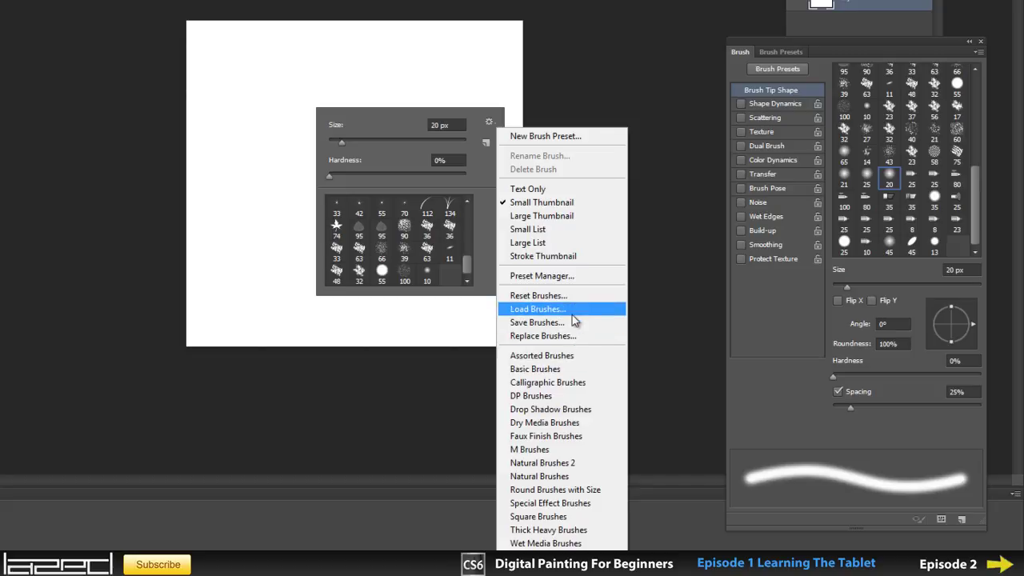
pyautogui.click(563, 296)
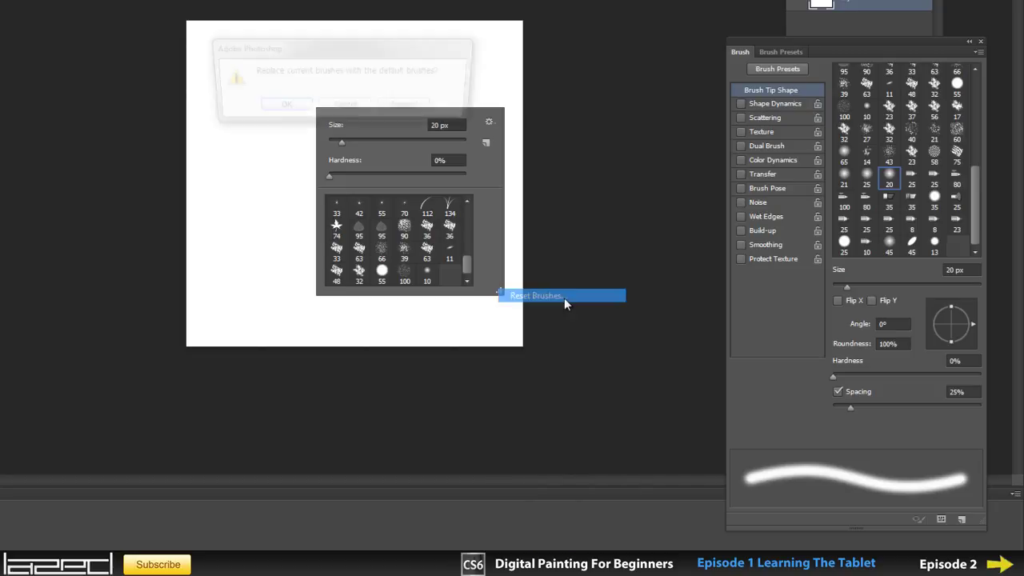
pyautogui.click(283, 105)
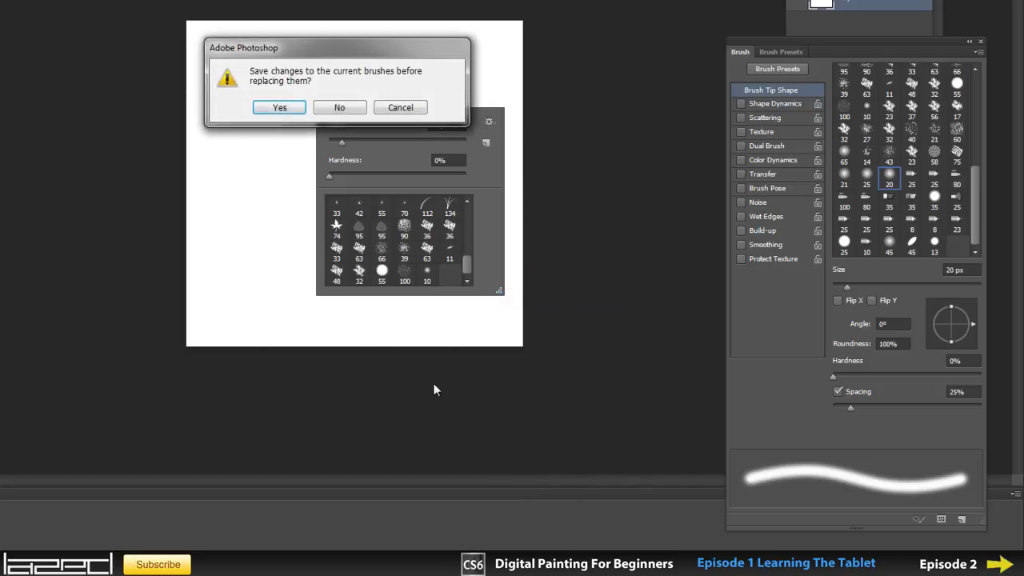
pyautogui.click(280, 105)
pyautogui.click(764, 493)
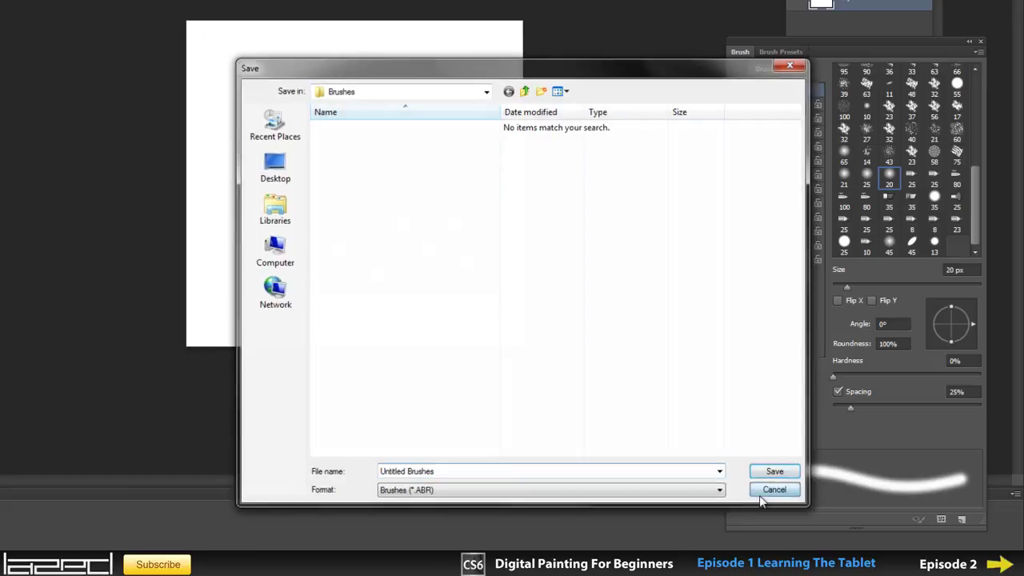
pyautogui.click(510, 161)
# Reset the brush presets to the default set without saving the current ones
pyautogui.rightClick(443, 194)
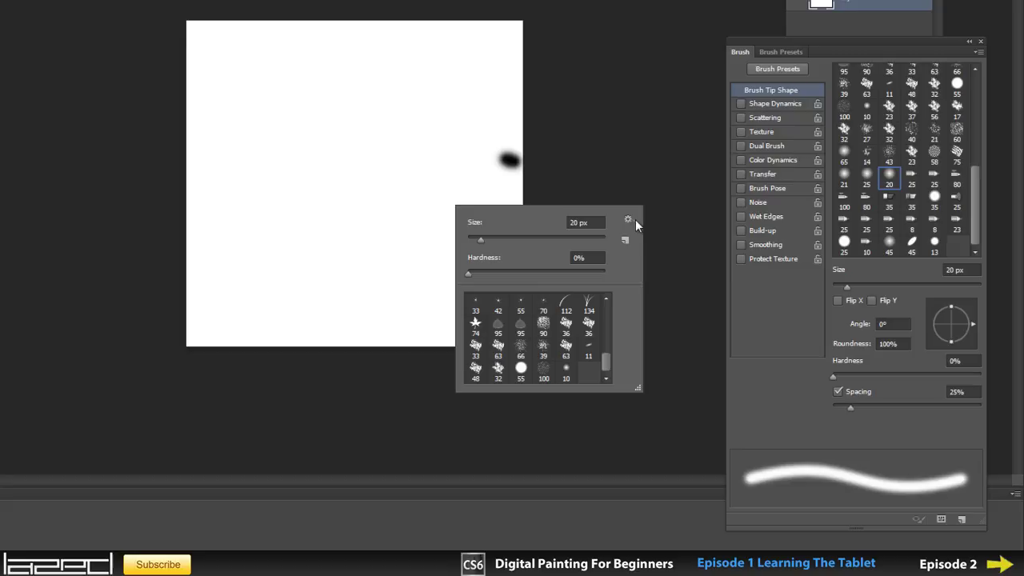
pyautogui.click(628, 219)
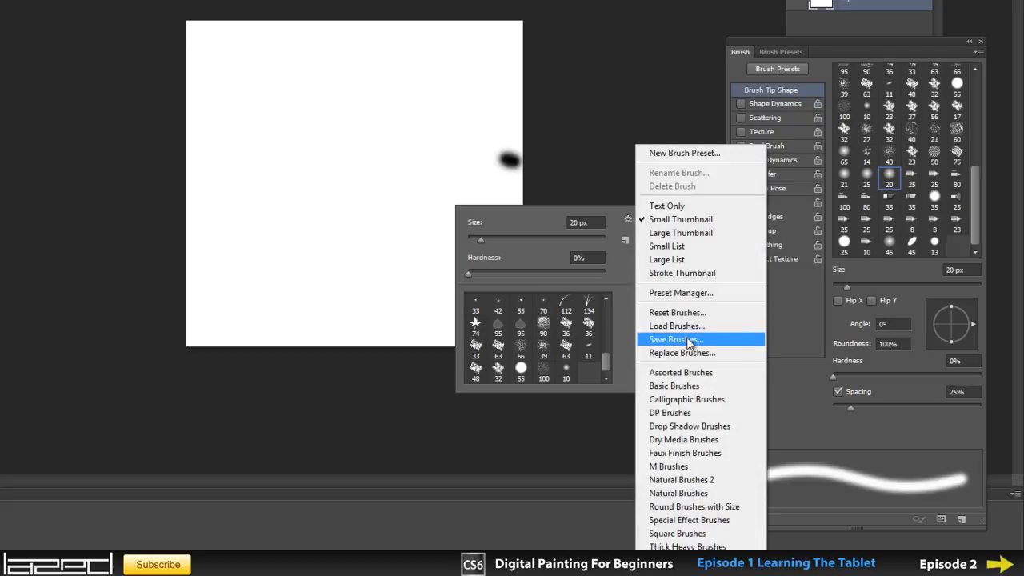
pyautogui.click(684, 312)
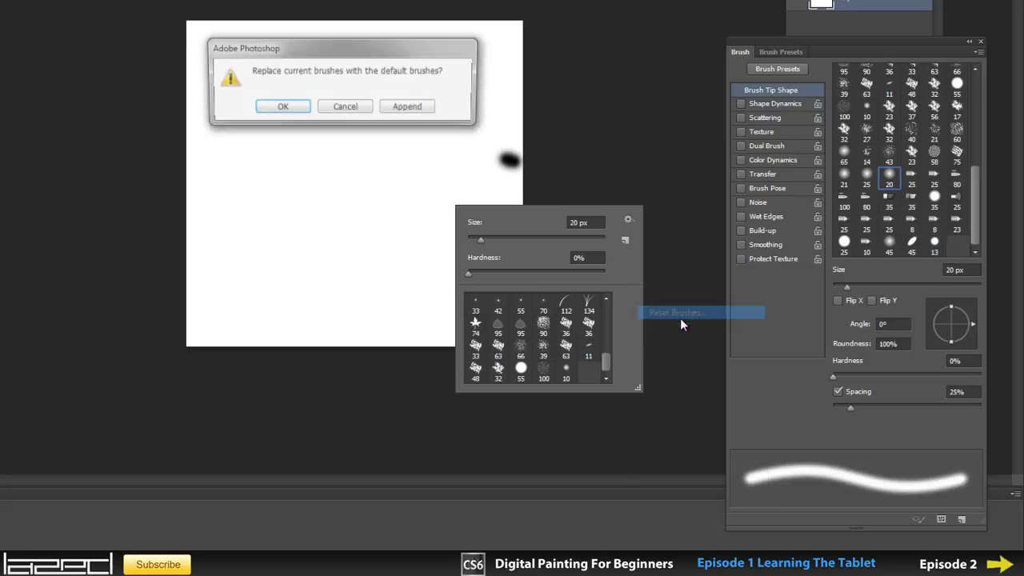
pyautogui.click(281, 108)
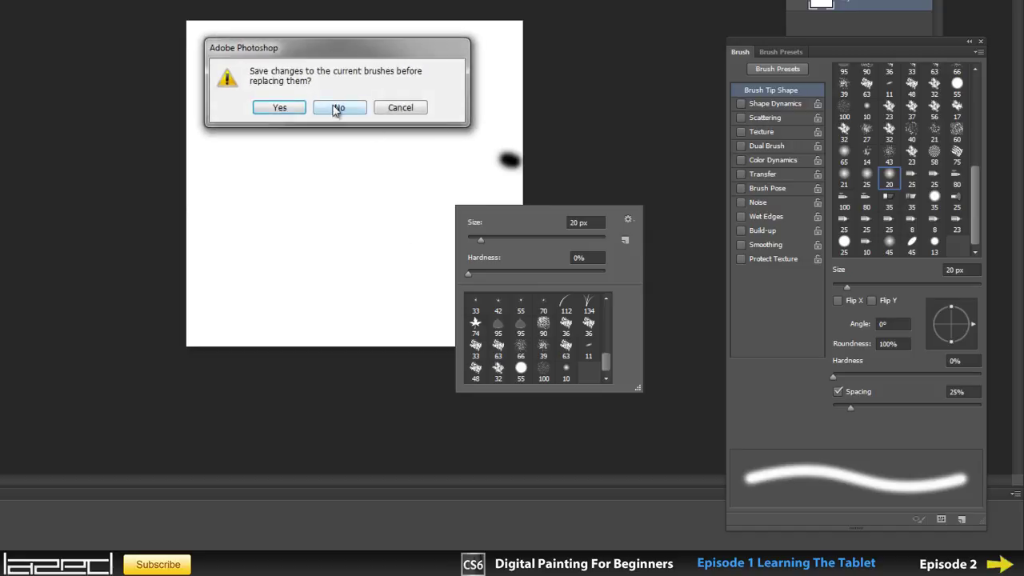
pyautogui.click(336, 109)
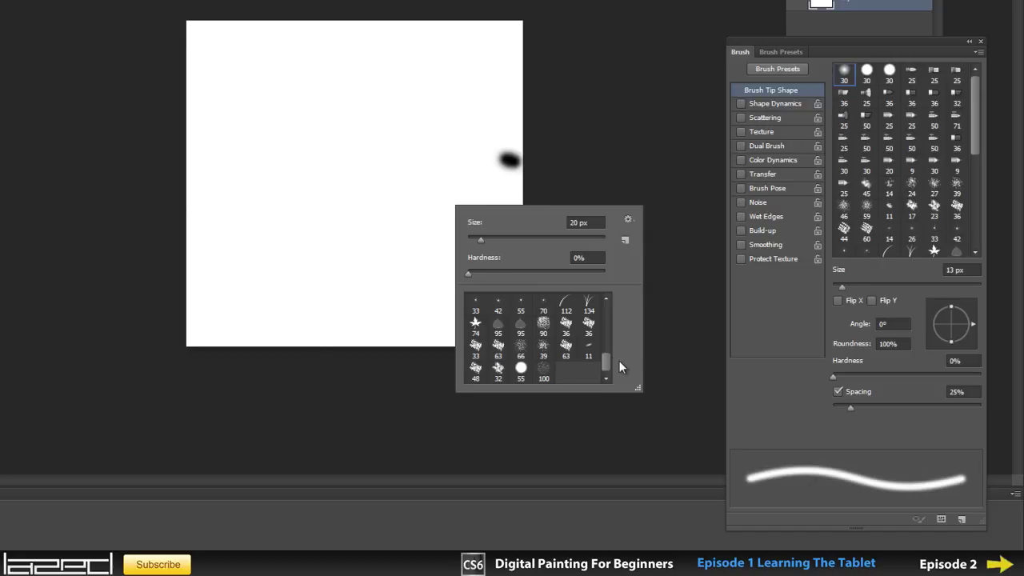
# Paint a test stroke, shrink the brush to 11 px, and paint two diagonal strokes
pyautogui.moveTo(604, 359); pyautogui.dragTo(599, 299)
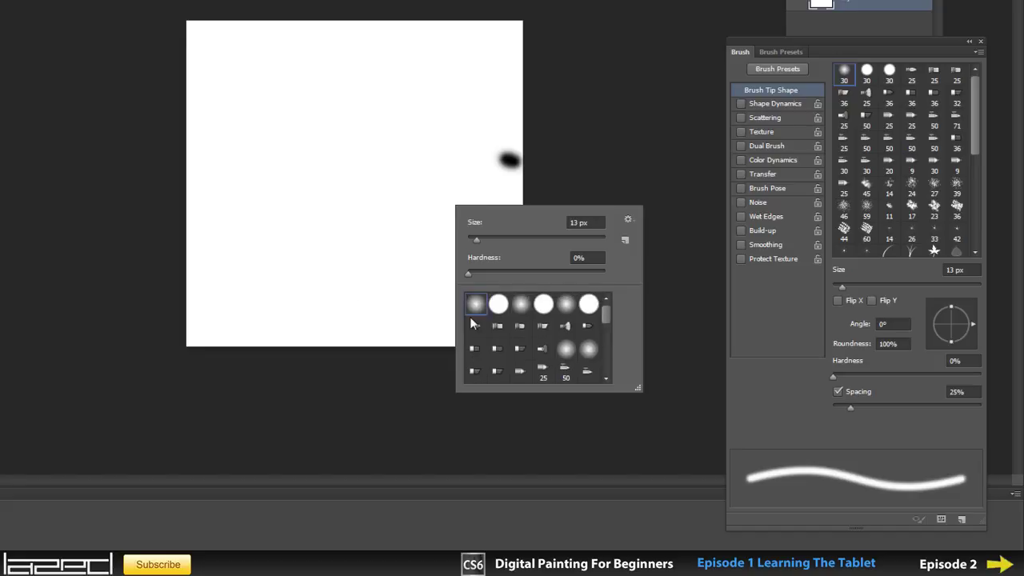
pyautogui.moveTo(304, 120)
pyautogui.mouseDown()
pyautogui.moveTo(328, 156)
pyautogui.moveTo(316, 158)
pyautogui.moveTo(314, 196)
pyautogui.mouseUp()
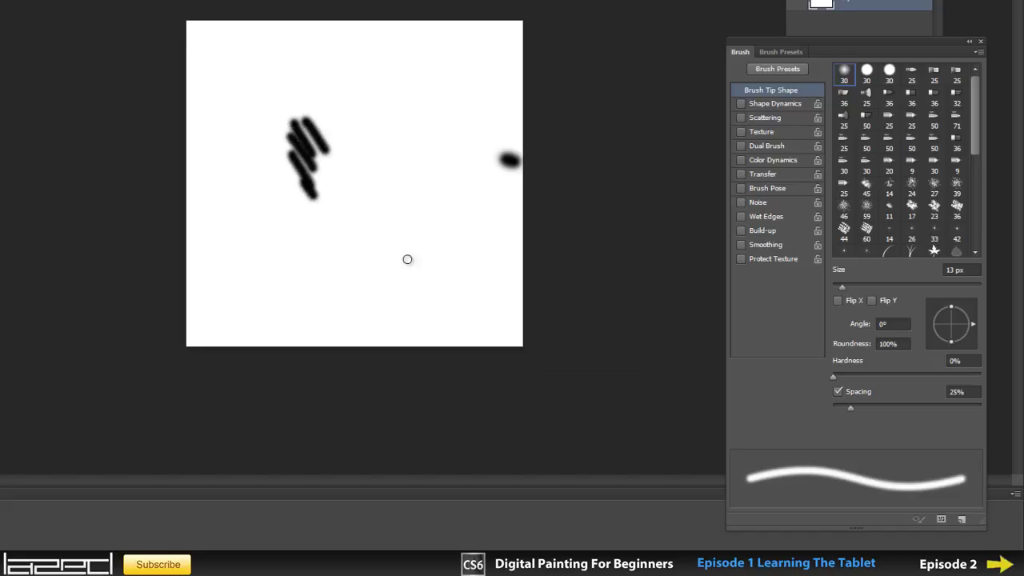
pyautogui.rightClick(403, 223)
pyautogui.moveTo(423, 256); pyautogui.dragTo(422, 254)
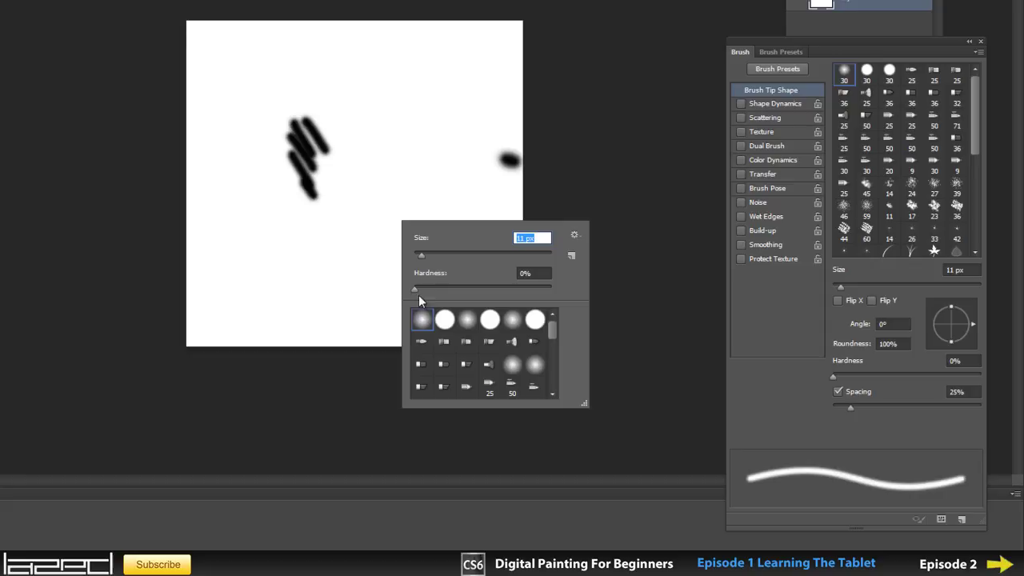
pyautogui.moveTo(419, 289)
pyautogui.mouseDown()
pyautogui.moveTo(464, 288)
pyautogui.moveTo(414, 288)
pyautogui.mouseUp()
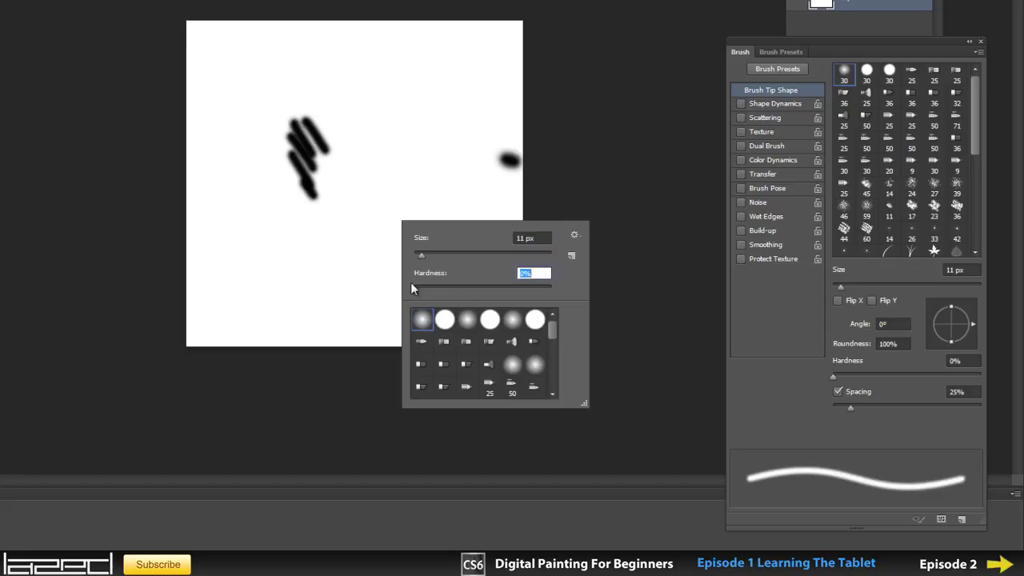
pyautogui.moveTo(392, 114); pyautogui.dragTo(409, 149)
pyautogui.moveTo(355, 77); pyautogui.dragTo(378, 110)
# Raise the brush hardness to 35% and paint a curvy test stroke
pyautogui.rightClick(412, 248)
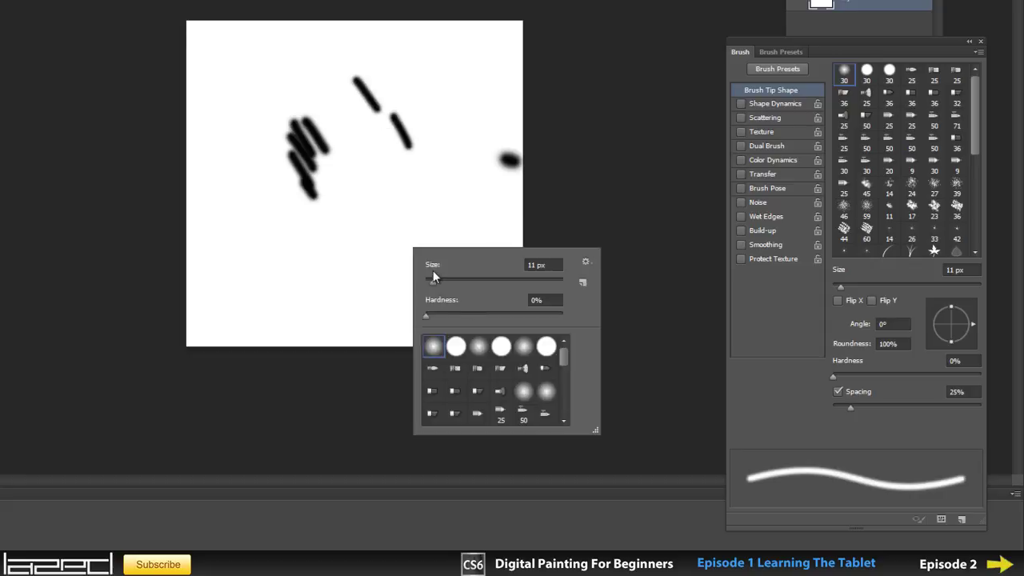
pyautogui.moveTo(458, 306)
pyautogui.mouseDown()
pyautogui.moveTo(464, 318)
pyautogui.moveTo(487, 317)
pyautogui.mouseUp()
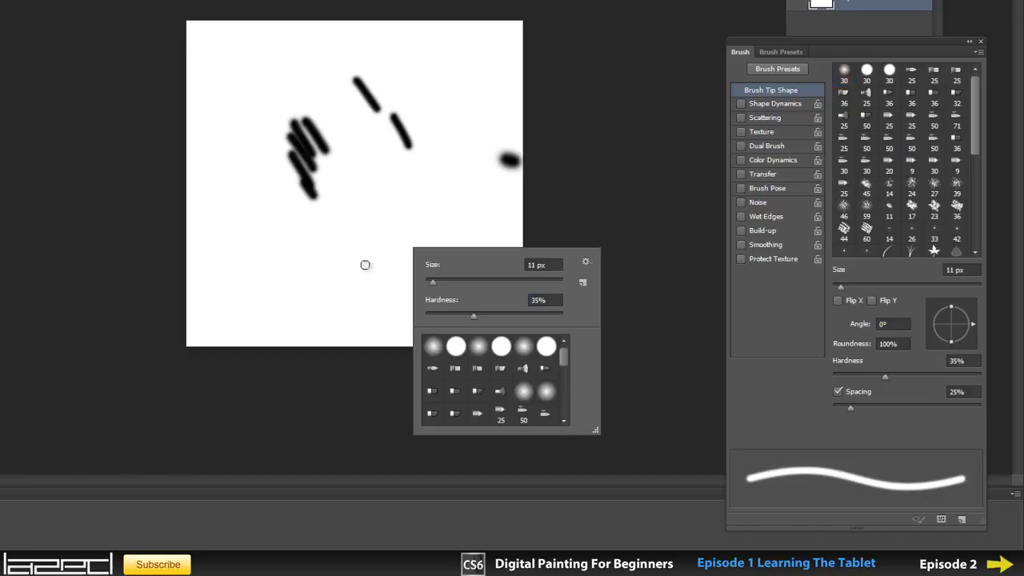
pyautogui.moveTo(350, 238)
pyautogui.mouseDown()
pyautogui.moveTo(364, 265)
pyautogui.moveTo(388, 274)
pyautogui.mouseUp()
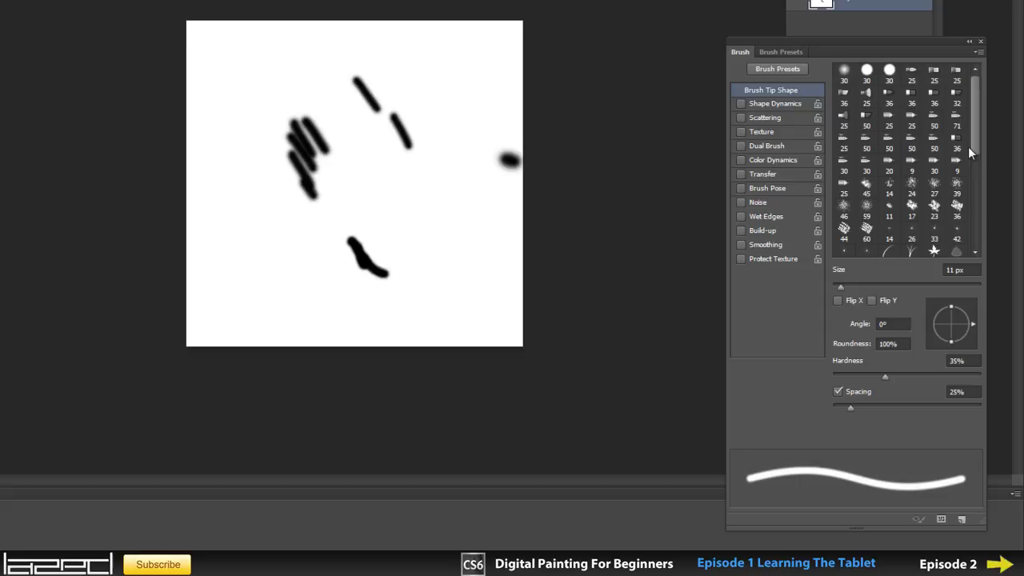
pyautogui.scroll(-4, 978, 141)
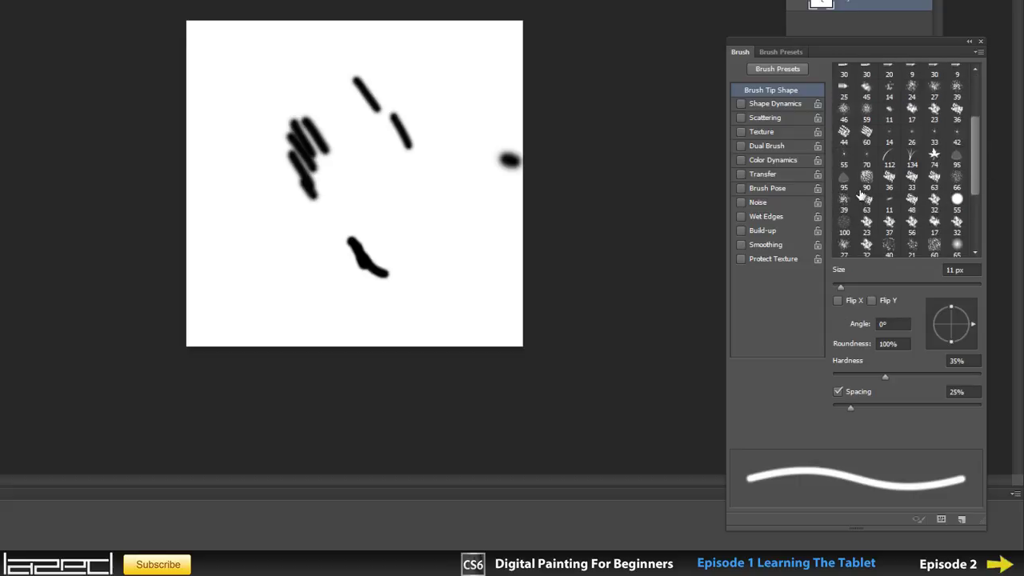
# Select the 112 px arc-shaped brush tip and stamp three arcs on the canvas
pyautogui.click(890, 160)
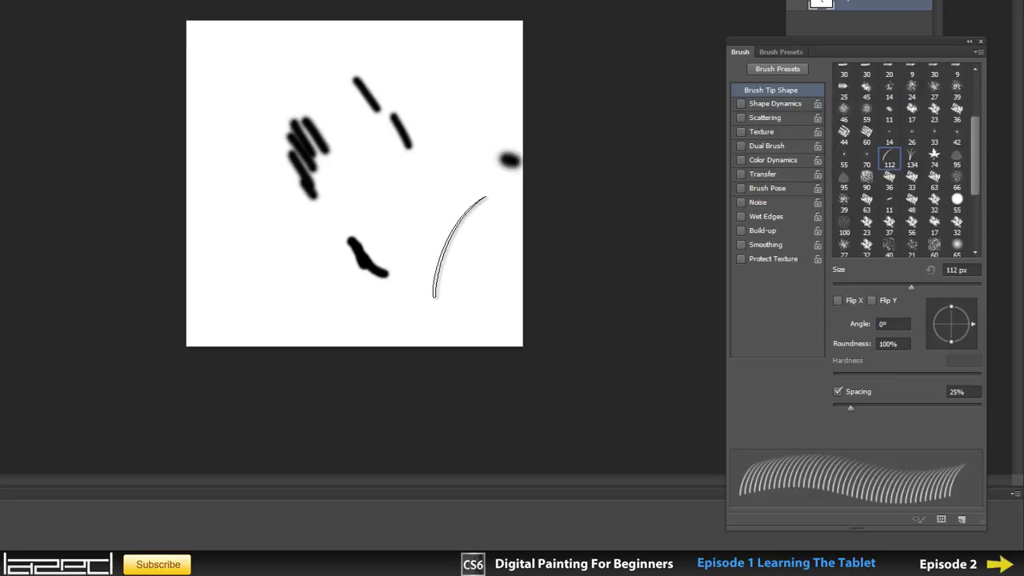
pyautogui.click(460, 239)
pyautogui.click(449, 232)
pyautogui.click(442, 204)
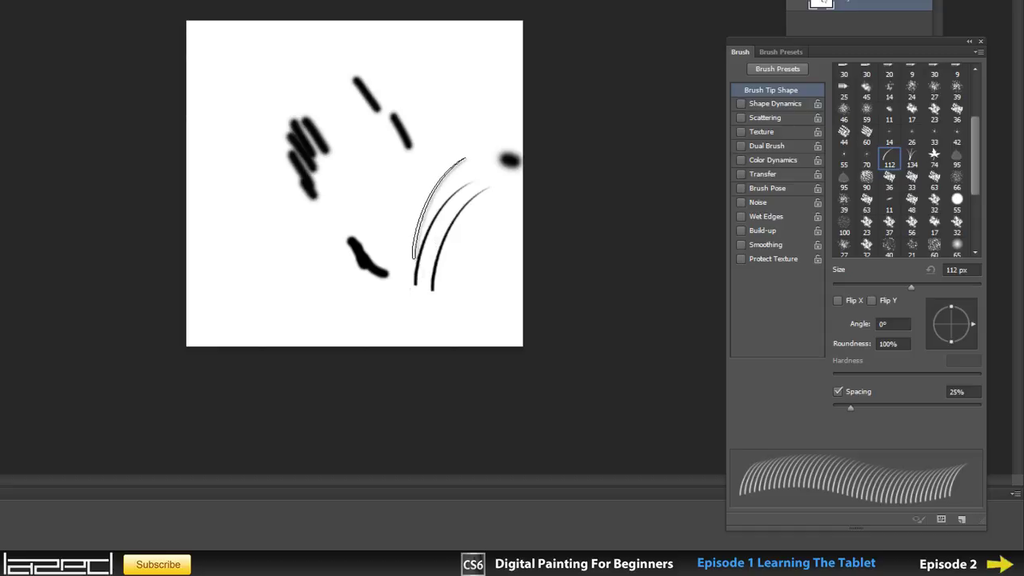
# Test Flip X and Flip Y, stamp a flipped arc, and set the tip angle to 157°
pyautogui.click(838, 300)
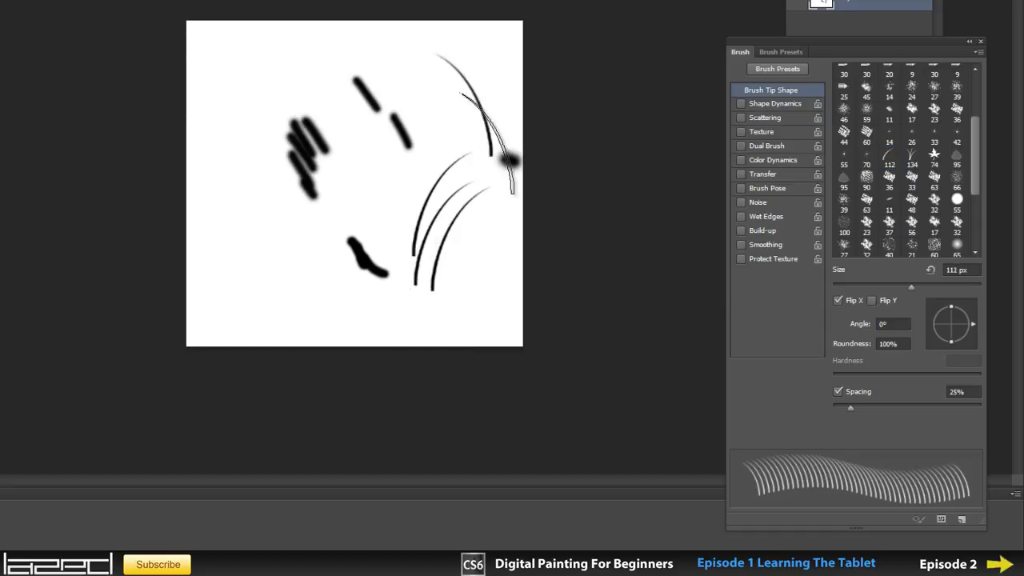
pyautogui.click(837, 300)
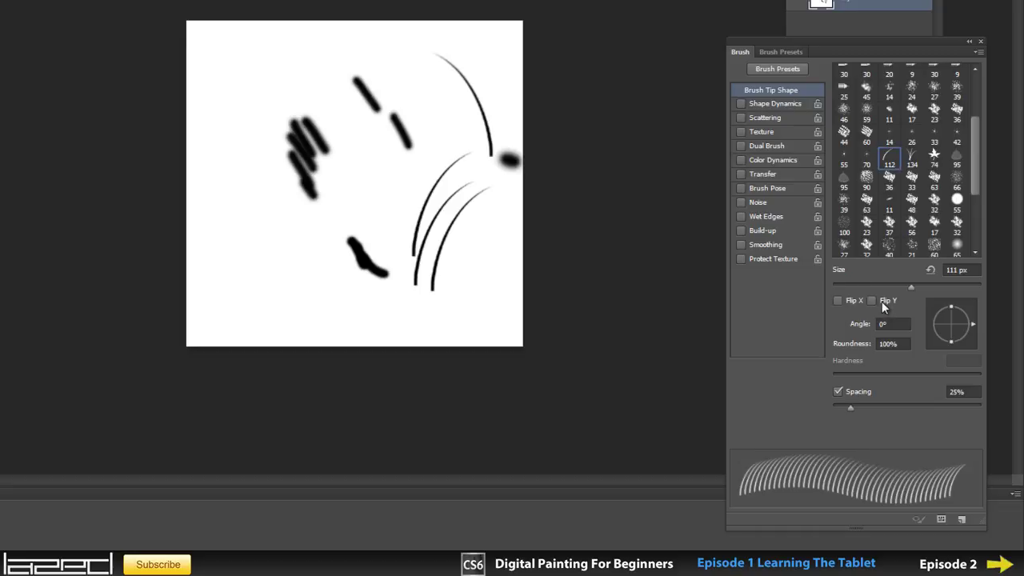
pyautogui.click(873, 300)
pyautogui.click(457, 104)
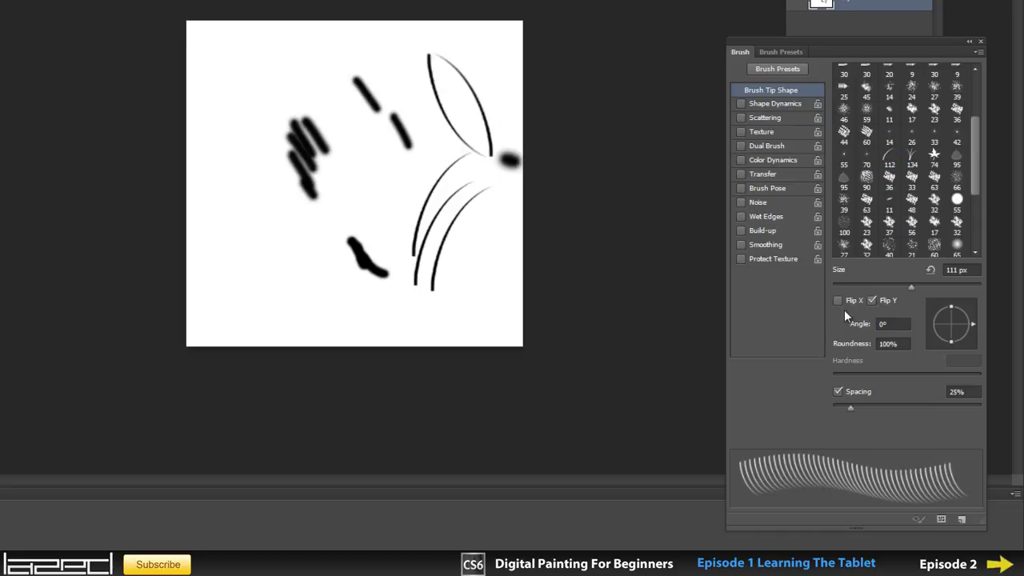
pyautogui.click(873, 301)
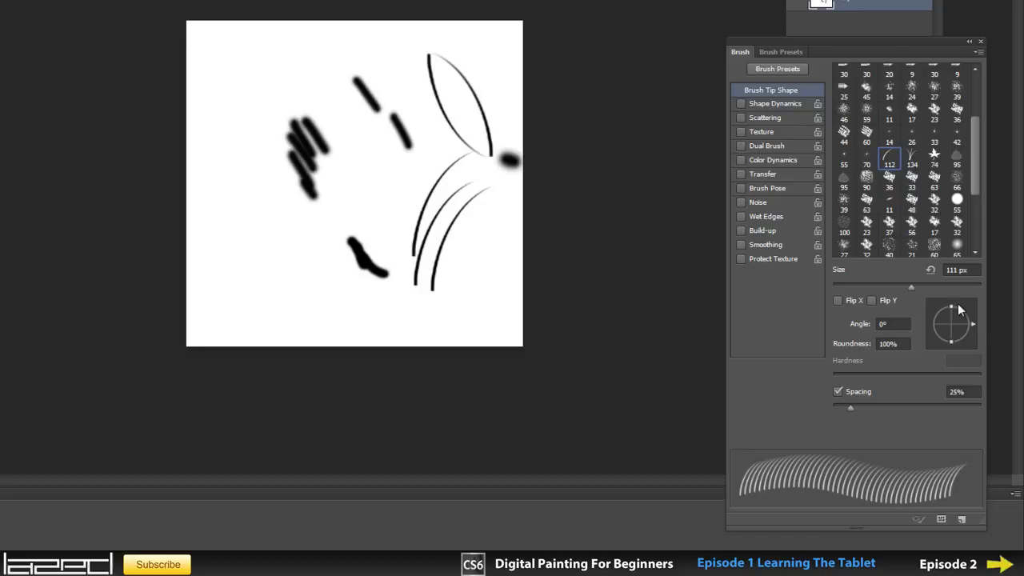
pyautogui.moveTo(972, 322)
pyautogui.mouseDown()
pyautogui.moveTo(953, 306)
pyautogui.moveTo(942, 336)
pyautogui.moveTo(965, 341)
pyautogui.moveTo(935, 332)
pyautogui.moveTo(933, 318)
pyautogui.mouseUp()
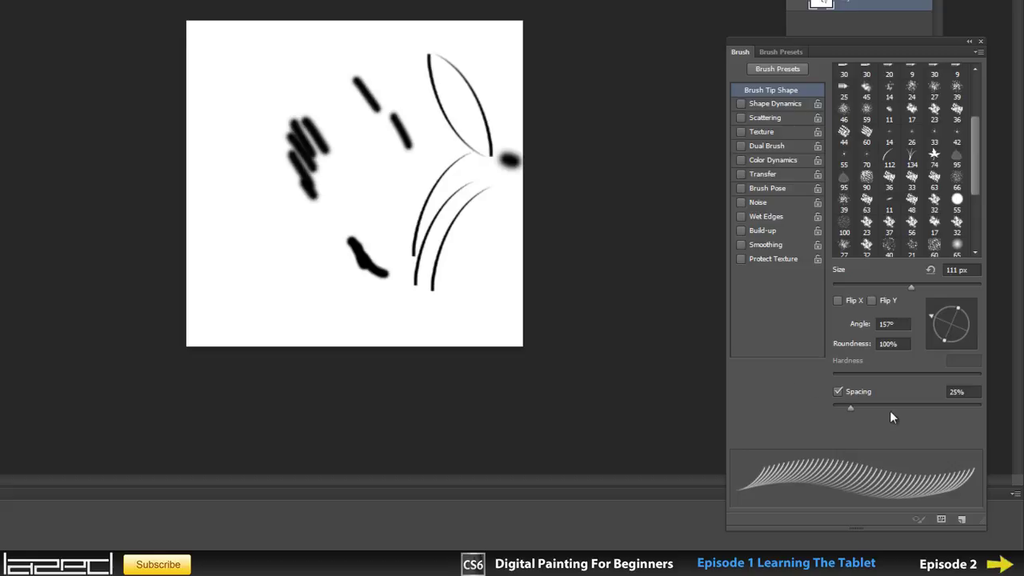
# Paint curved marks at 94% spacing, then again at 30% spacing
pyautogui.moveTo(852, 408); pyautogui.dragTo(901, 406)
pyautogui.click(391, 305)
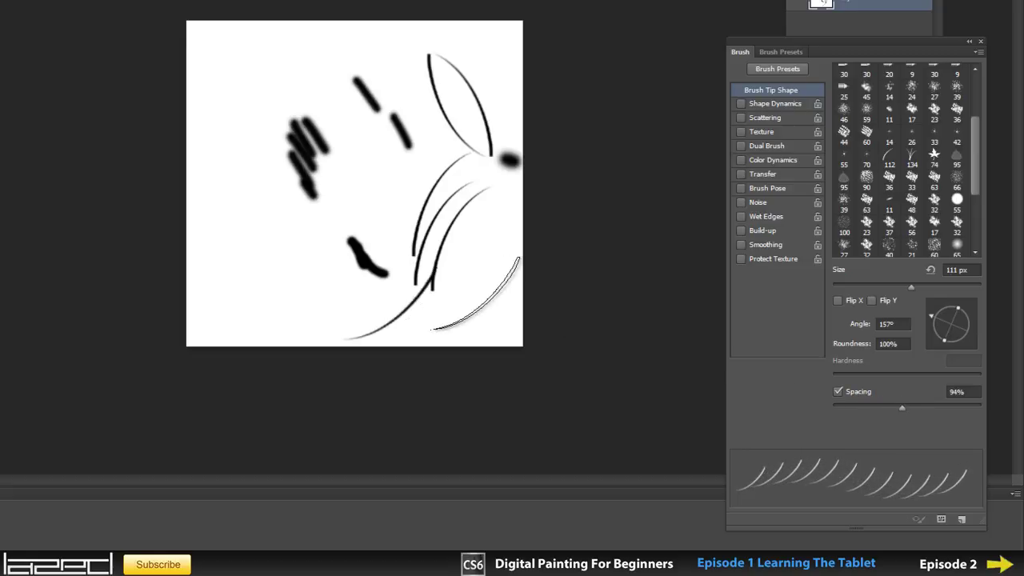
pyautogui.moveTo(477, 298); pyautogui.dragTo(312, 138)
pyautogui.moveTo(901, 406); pyautogui.dragTo(853, 407)
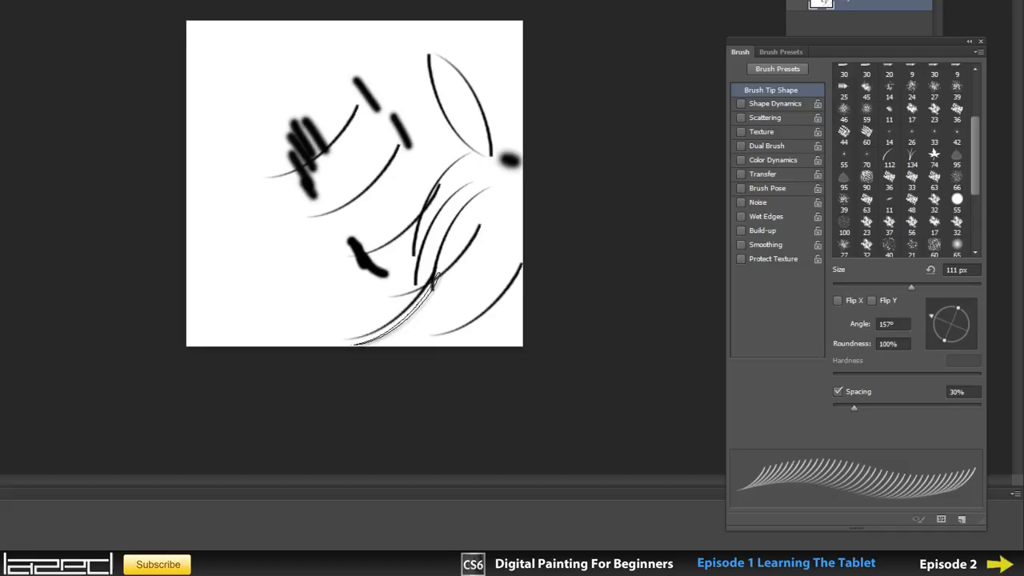
pyautogui.moveTo(394, 307); pyautogui.dragTo(254, 172)
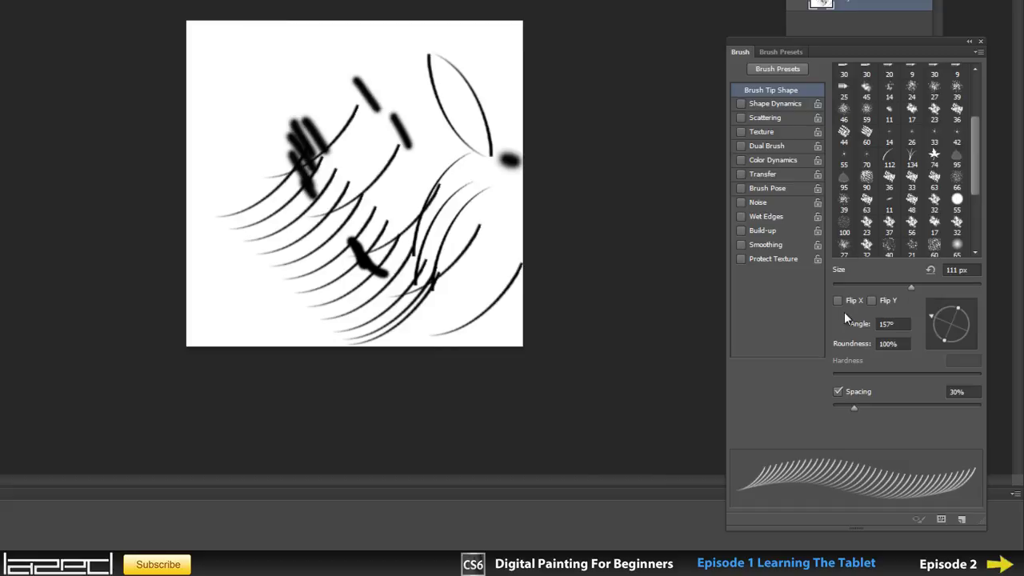
# Turn on pen-pressure Shape Dynamics and close the test canvas without saving
pyautogui.click(757, 104)
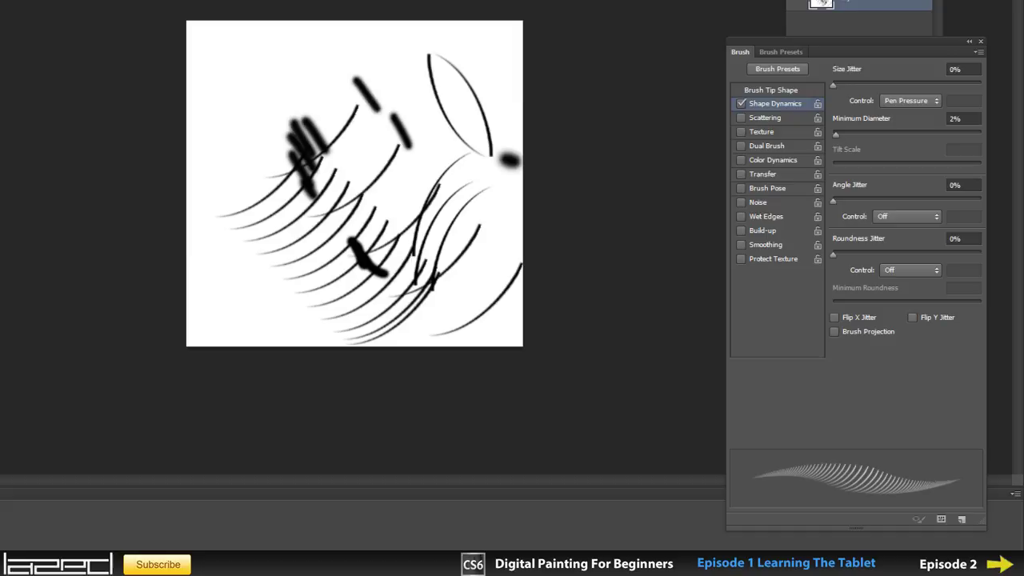
pyautogui.hotkey('ctrl', 'w')
pyautogui.click(337, 106)
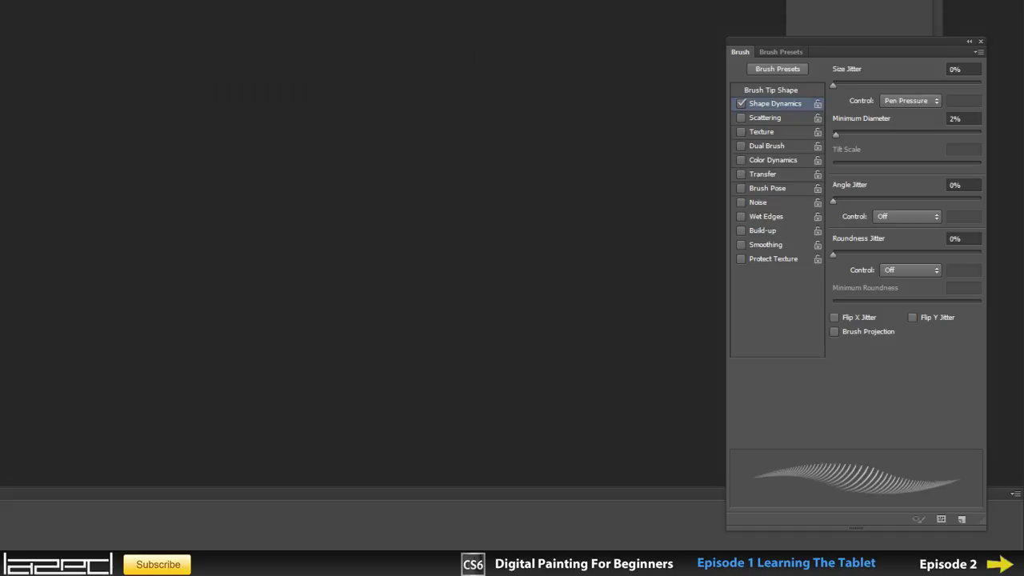
# Create a new document from the International Paper preset at A4, 210×297 mm, 300 ppi
pyautogui.hotkey('ctrl', 'n')
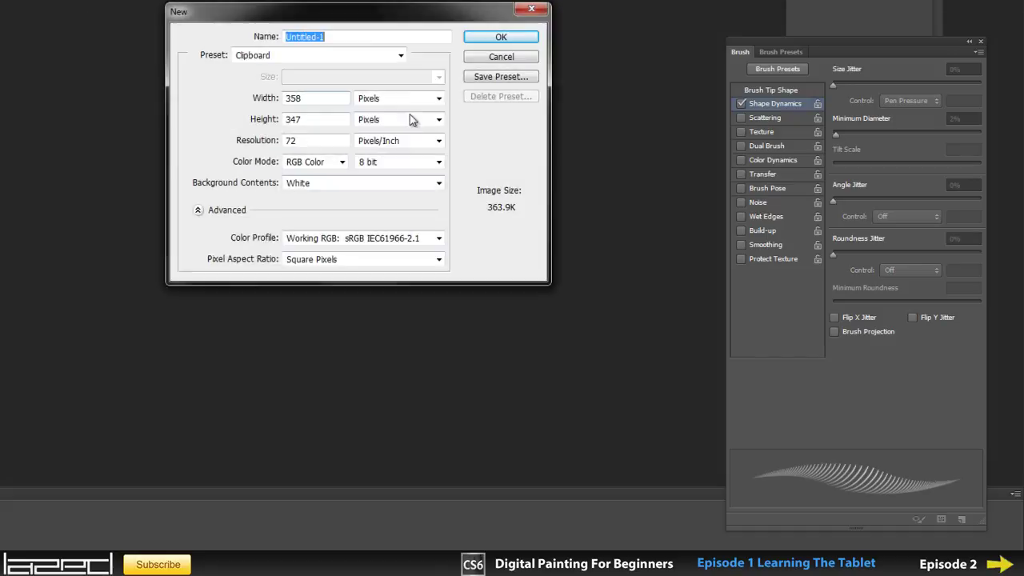
pyautogui.click(388, 56)
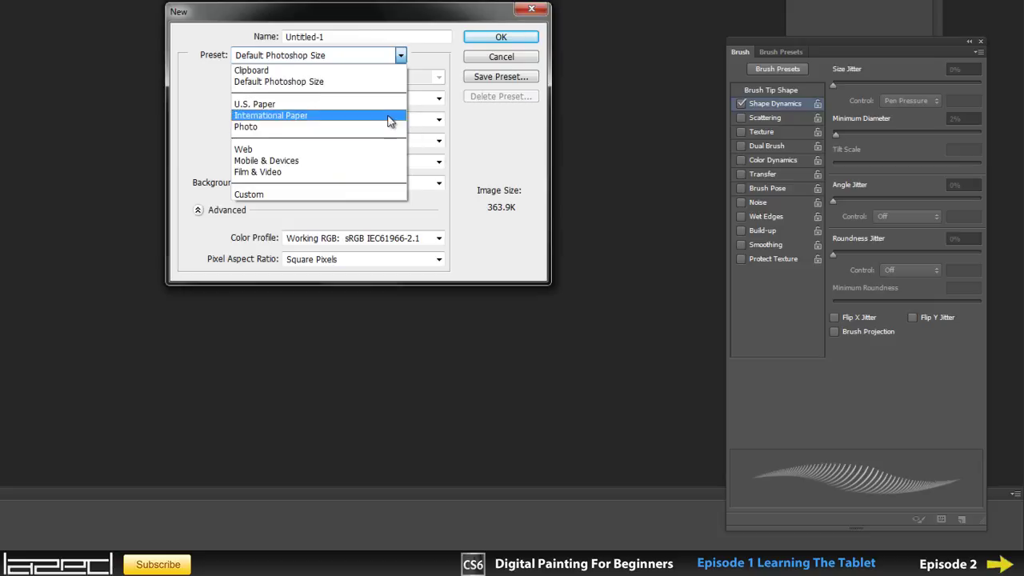
pyautogui.click(385, 117)
pyautogui.click(438, 77)
pyautogui.click(376, 84)
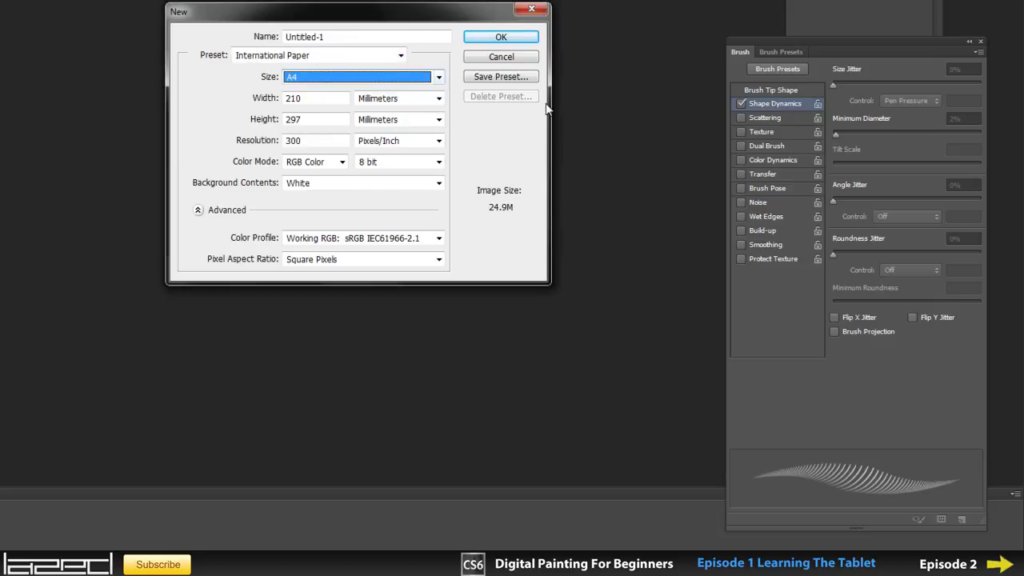
pyautogui.click(500, 37)
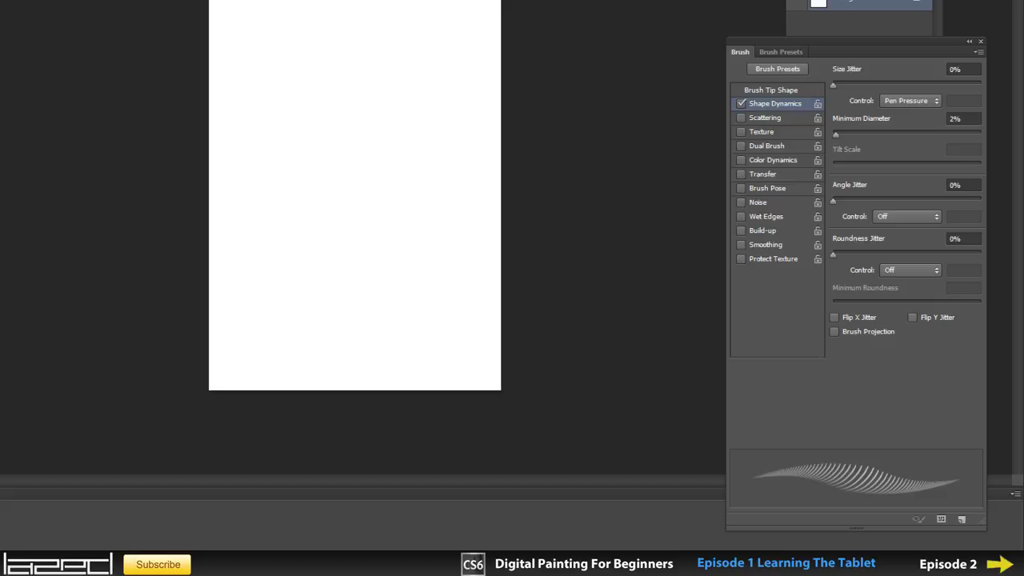
# Draw a thin light-grey diagonal stroke, then rotate and zoom the view onto it
pyautogui.click(8, 33)
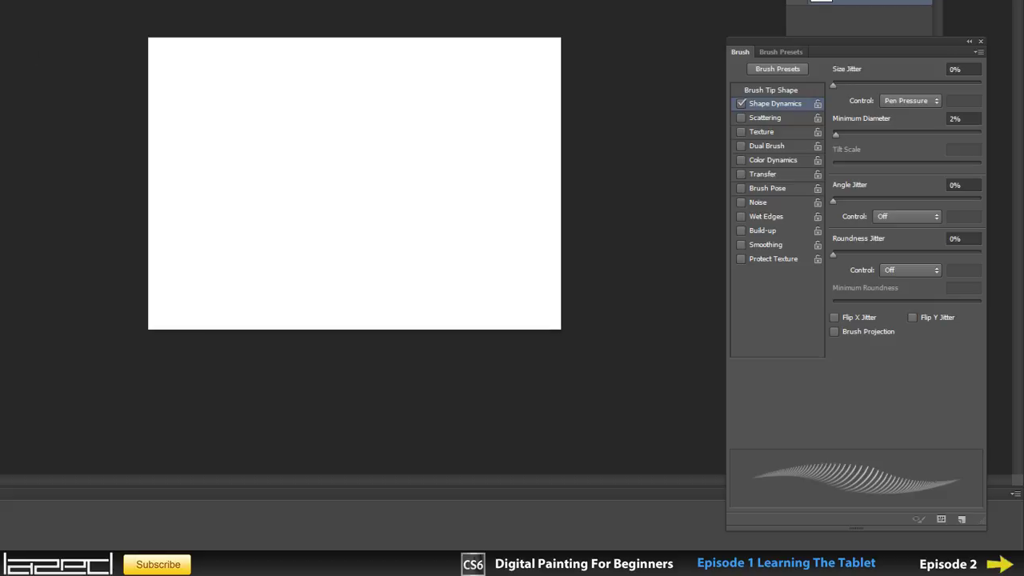
pyautogui.moveTo(316, 155); pyautogui.dragTo(370, 190)
pyautogui.hotkey('ctrl', '+')
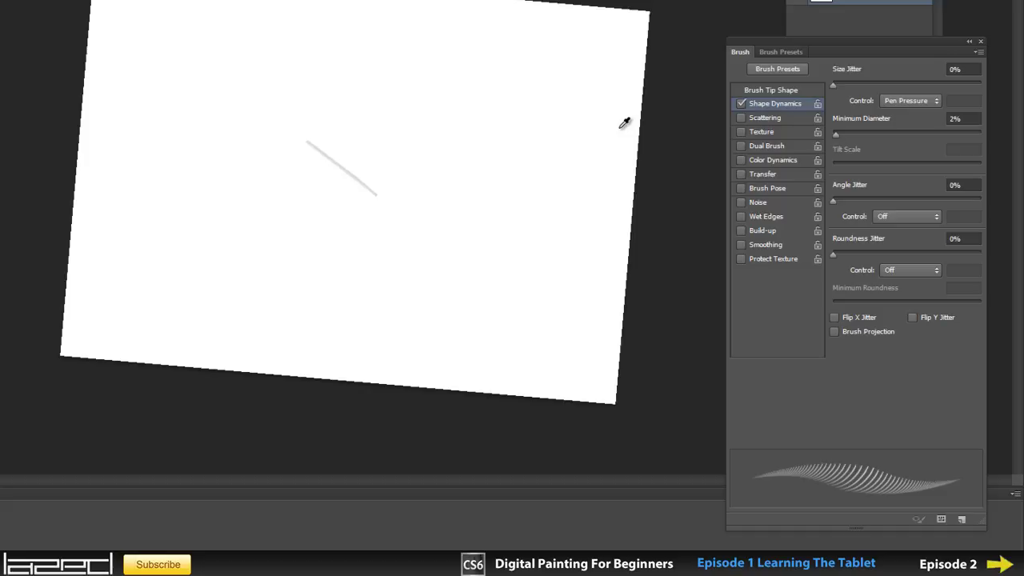
pyautogui.moveTo(625, 123); pyautogui.dragTo(622, 128)
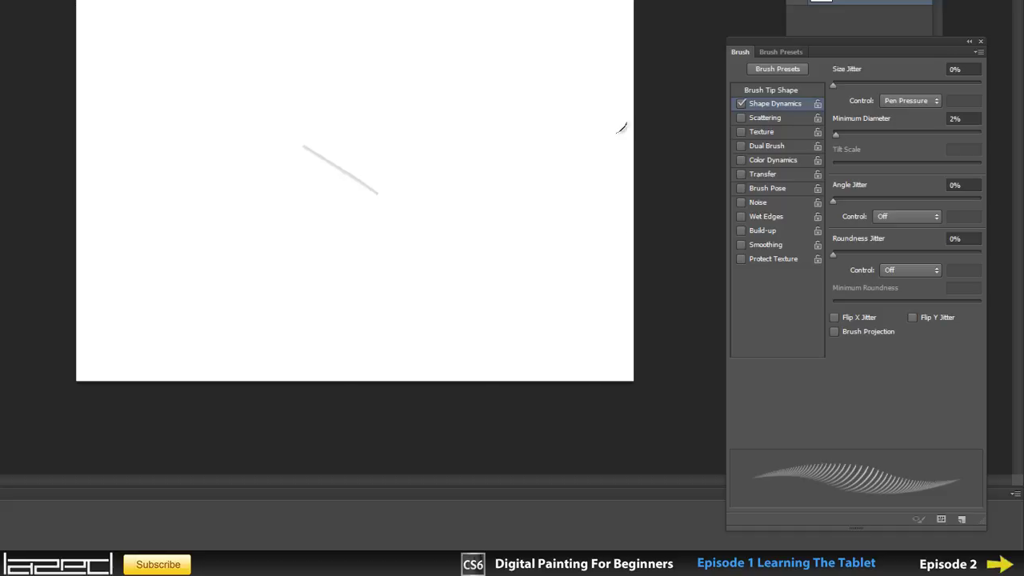
pyautogui.hotkey('ctrl', '+')
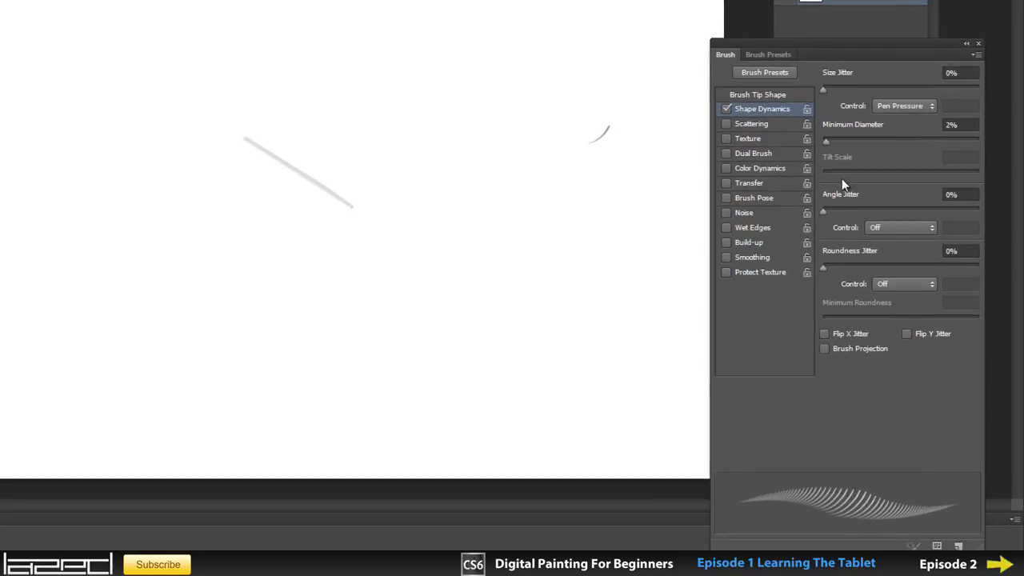
# Pick the hard round 30 px tip, paint a zigzag, then enlarge it to 56 px and test
pyautogui.click(757, 95)
pyautogui.moveTo(974, 163); pyautogui.dragTo(970, 89)
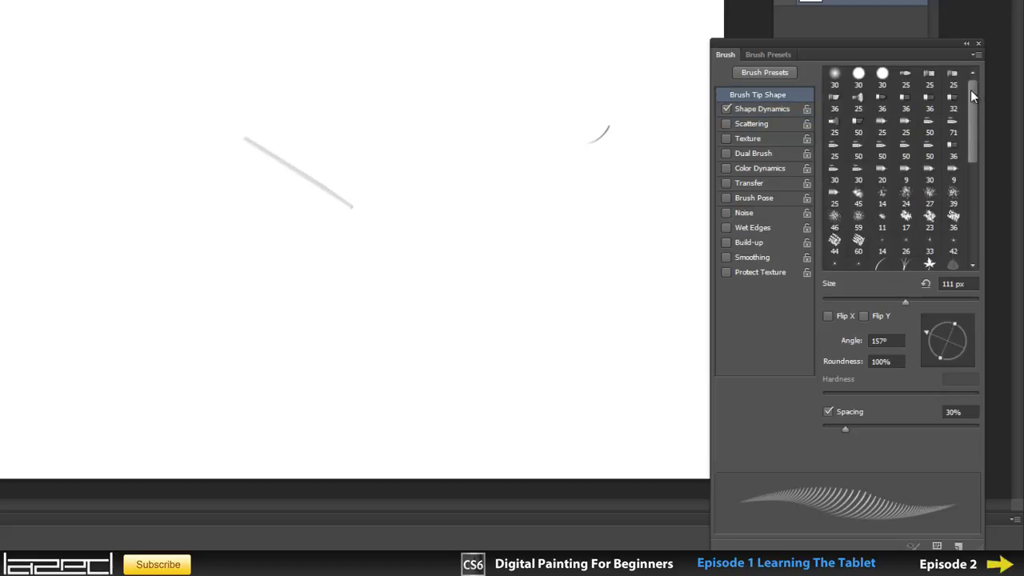
pyautogui.click(858, 74)
pyautogui.moveTo(425, 32)
pyautogui.mouseDown()
pyautogui.moveTo(423, 53)
pyautogui.moveTo(452, 96)
pyautogui.mouseUp()
pyautogui.rightClick(515, 150)
pyautogui.moveTo(555, 164); pyautogui.dragTo(575, 164)
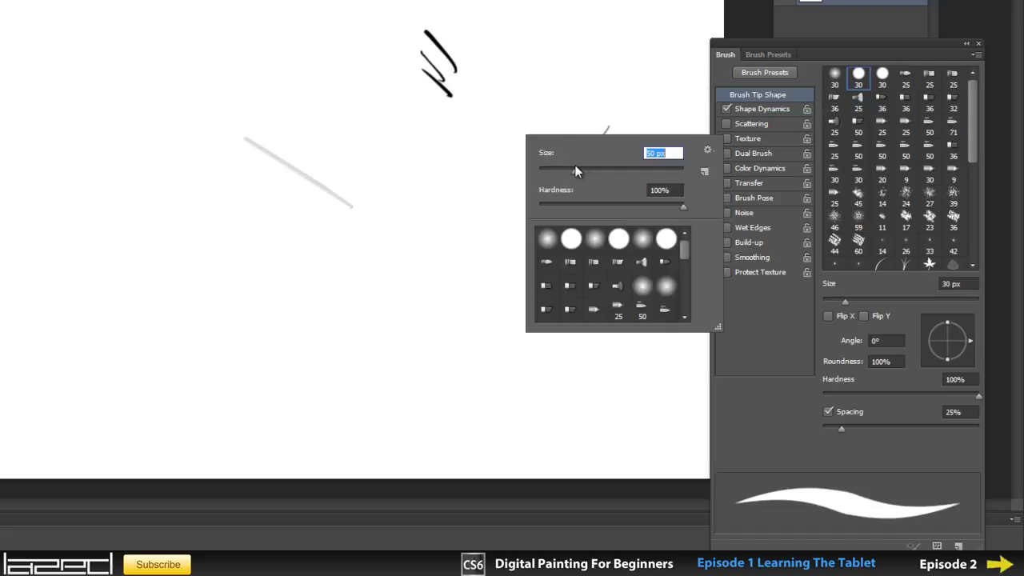
pyautogui.moveTo(507, 9); pyautogui.dragTo(519, 37)
# Add Size Jitter in Shape Dynamics, paint diagonal test strokes, then lower the jitter again
pyautogui.click(761, 109)
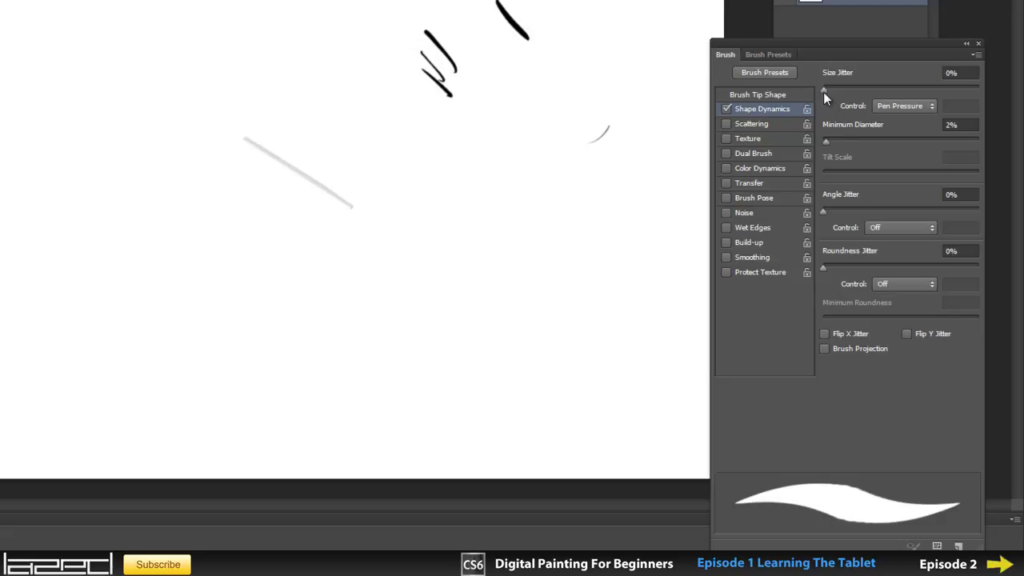
pyautogui.moveTo(823, 92); pyautogui.dragTo(908, 110)
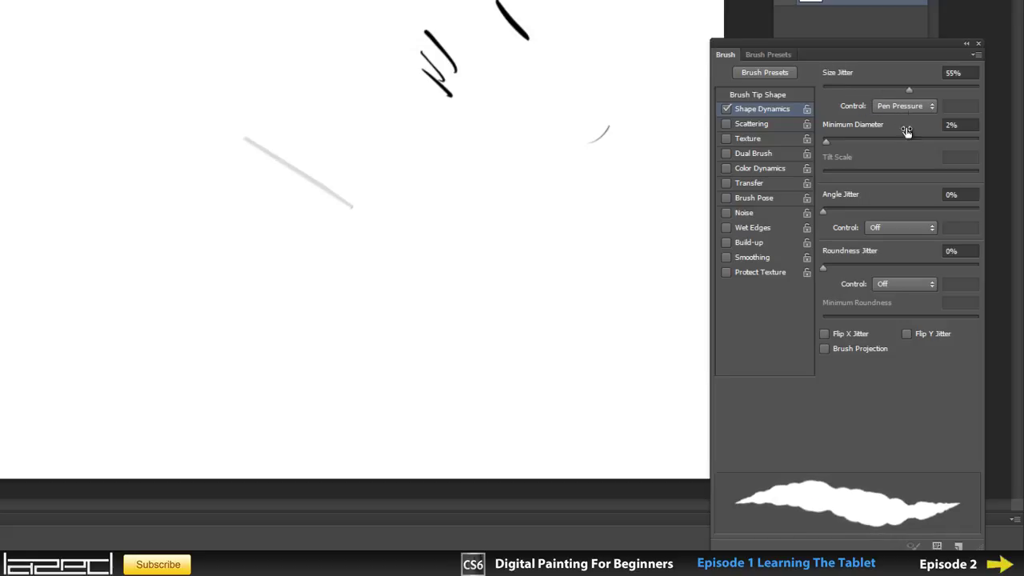
pyautogui.moveTo(322, 356); pyautogui.dragTo(197, 268)
pyautogui.moveTo(371, 354); pyautogui.dragTo(260, 276)
pyautogui.moveTo(404, 351)
pyautogui.mouseDown()
pyautogui.moveTo(320, 300)
pyautogui.moveTo(362, 305)
pyautogui.mouseUp()
pyautogui.moveTo(465, 351); pyautogui.dragTo(317, 240)
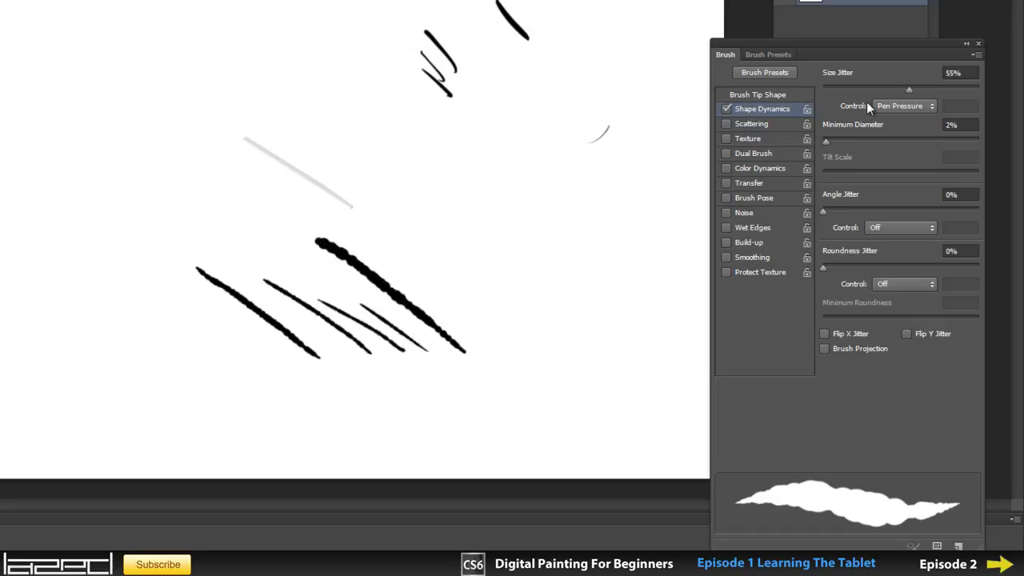
pyautogui.moveTo(912, 89); pyautogui.dragTo(832, 85)
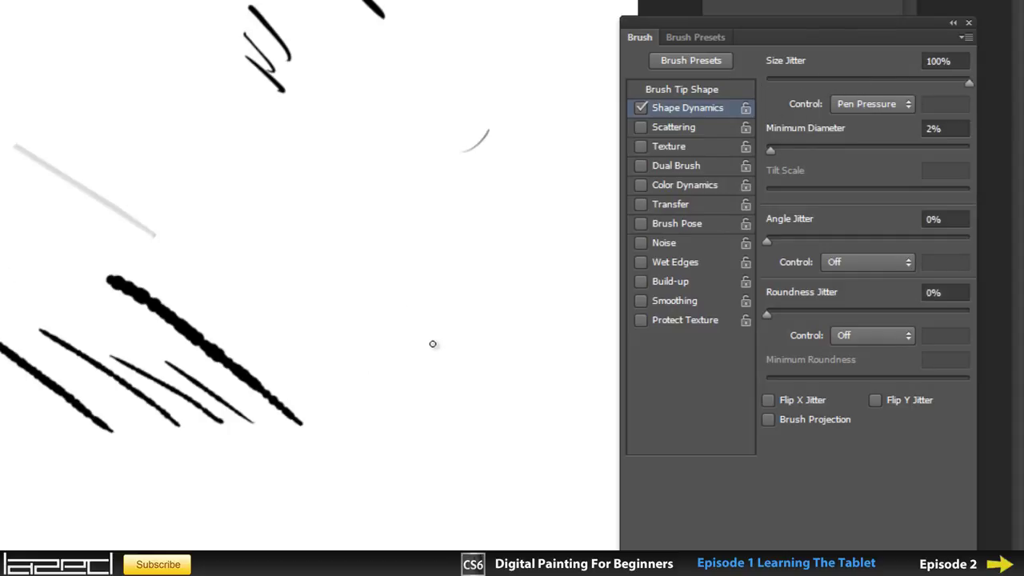
# Paint a thin diagonal line, then several thick beaded pressure strokes including a long arc
pyautogui.moveTo(432, 347); pyautogui.dragTo(278, 228)
pyautogui.rightClick(374, 330)
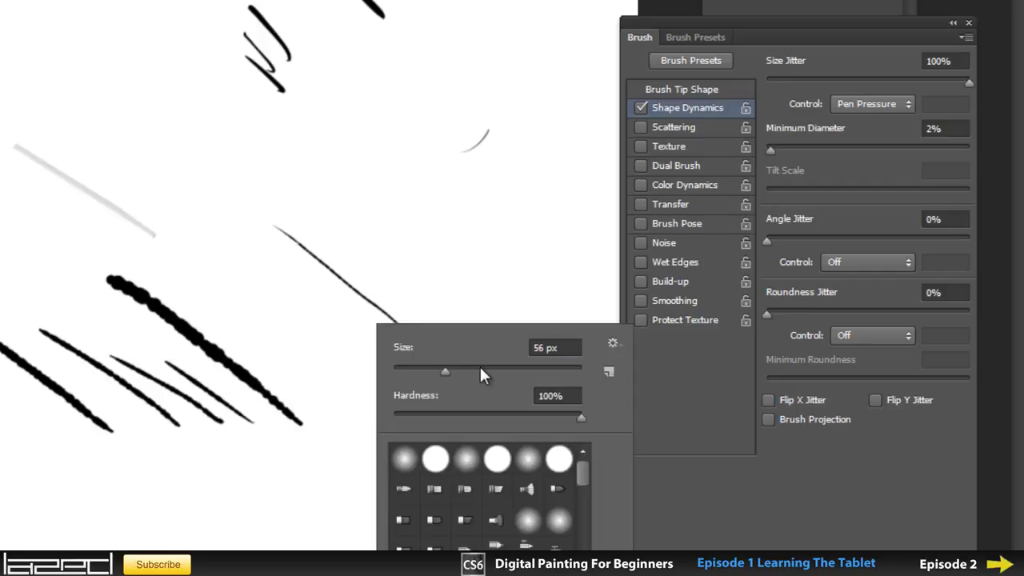
pyautogui.moveTo(455, 293)
pyautogui.mouseDown()
pyautogui.moveTo(244, 146)
pyautogui.moveTo(0, 18)
pyautogui.mouseUp()
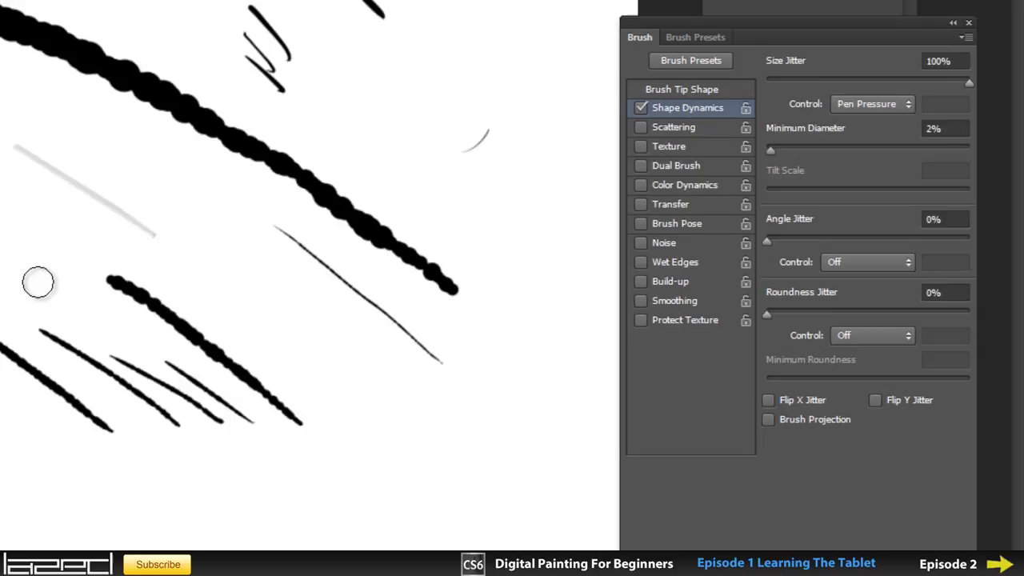
pyautogui.moveTo(37, 282)
pyautogui.mouseDown()
pyautogui.moveTo(229, 301)
pyautogui.moveTo(260, 286)
pyautogui.moveTo(112, 196)
pyautogui.mouseUp()
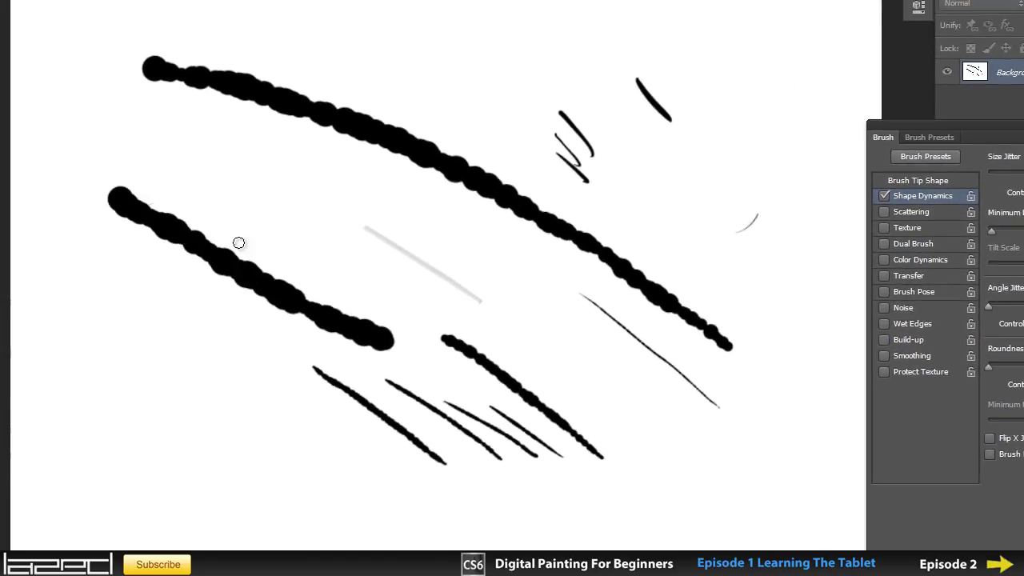
pyautogui.moveTo(421, 306)
pyautogui.mouseDown()
pyautogui.moveTo(197, 210)
pyautogui.moveTo(340, 239)
pyautogui.mouseUp()
pyautogui.moveTo(518, 283)
pyautogui.mouseDown()
pyautogui.moveTo(547, 310)
pyautogui.moveTo(516, 288)
pyautogui.mouseUp()
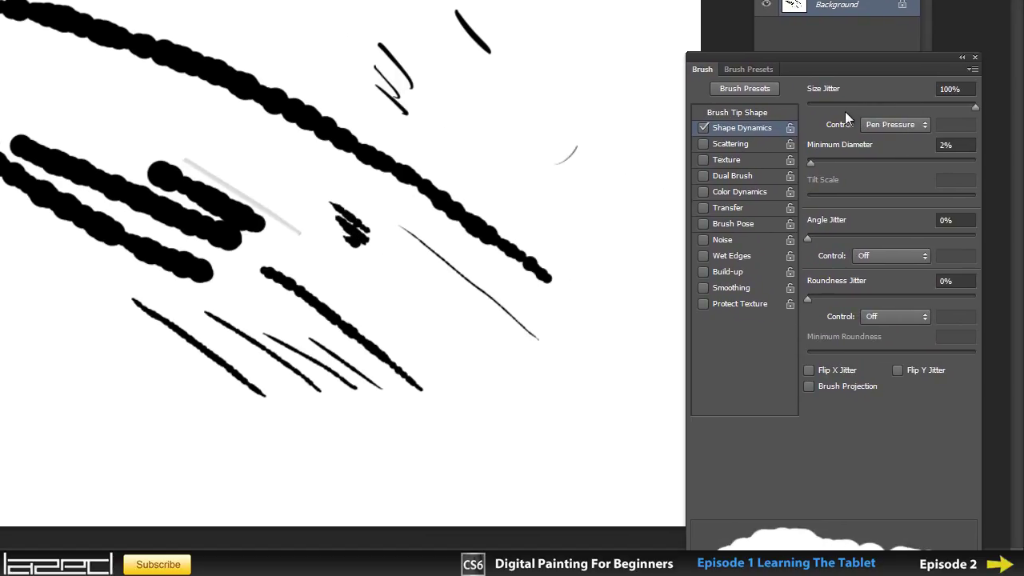
# Set Size Jitter to 0%, disable Shape Dynamics, and paint solid blocky strokes at upper right, undoing the last one
pyautogui.click(806, 104)
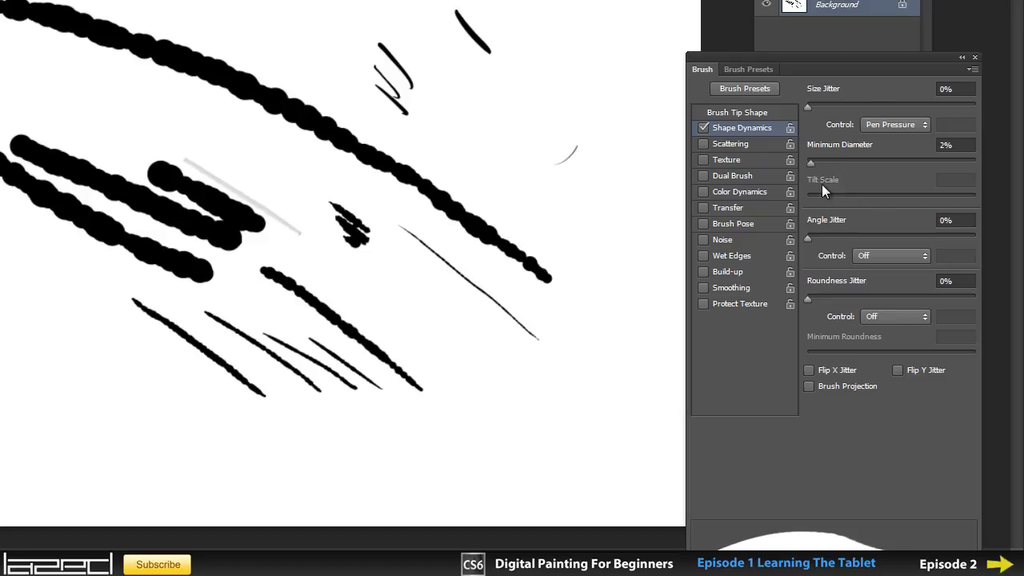
pyautogui.click(702, 128)
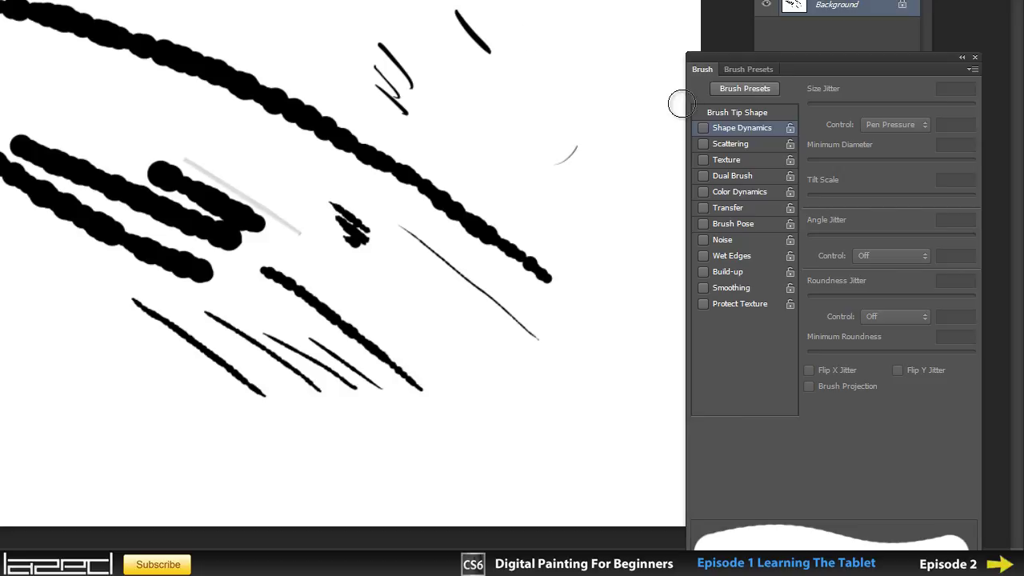
pyautogui.moveTo(624, 44)
pyautogui.mouseDown()
pyautogui.moveTo(576, 44)
pyautogui.moveTo(618, 93)
pyautogui.moveTo(664, 96)
pyautogui.moveTo(584, 9)
pyautogui.moveTo(548, 0)
pyautogui.moveTo(532, 30)
pyautogui.mouseUp()
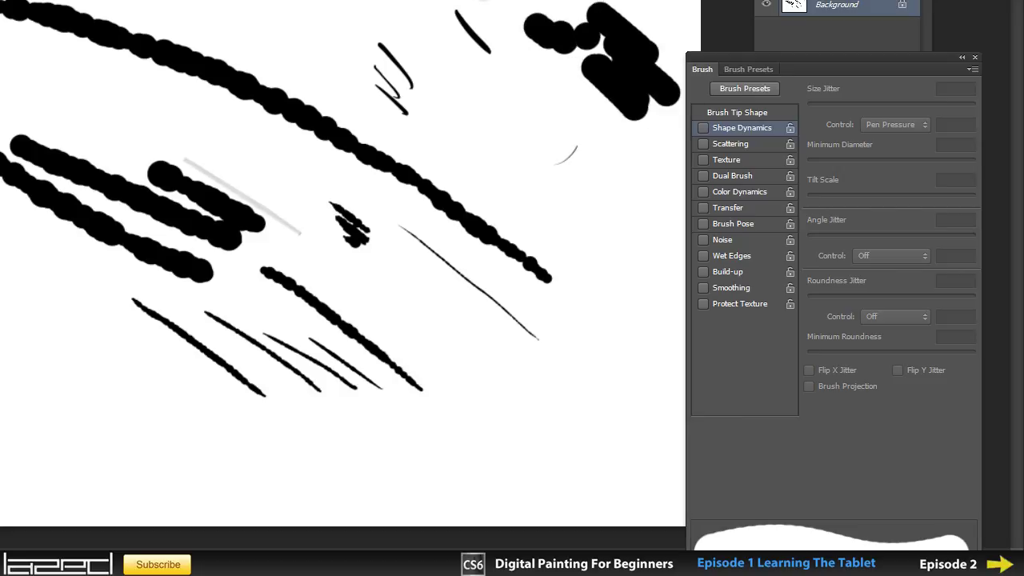
pyautogui.click(635, 267)
pyautogui.moveTo(635, 267)
pyautogui.mouseDown()
pyautogui.moveTo(577, 227)
pyautogui.moveTo(646, 248)
pyautogui.moveTo(537, 176)
pyautogui.moveTo(625, 209)
pyautogui.moveTo(522, 137)
pyautogui.moveTo(629, 186)
pyautogui.moveTo(539, 109)
pyautogui.moveTo(626, 164)
pyautogui.moveTo(588, 109)
pyautogui.mouseUp()
pyautogui.hotkey('ctrl', 'z')
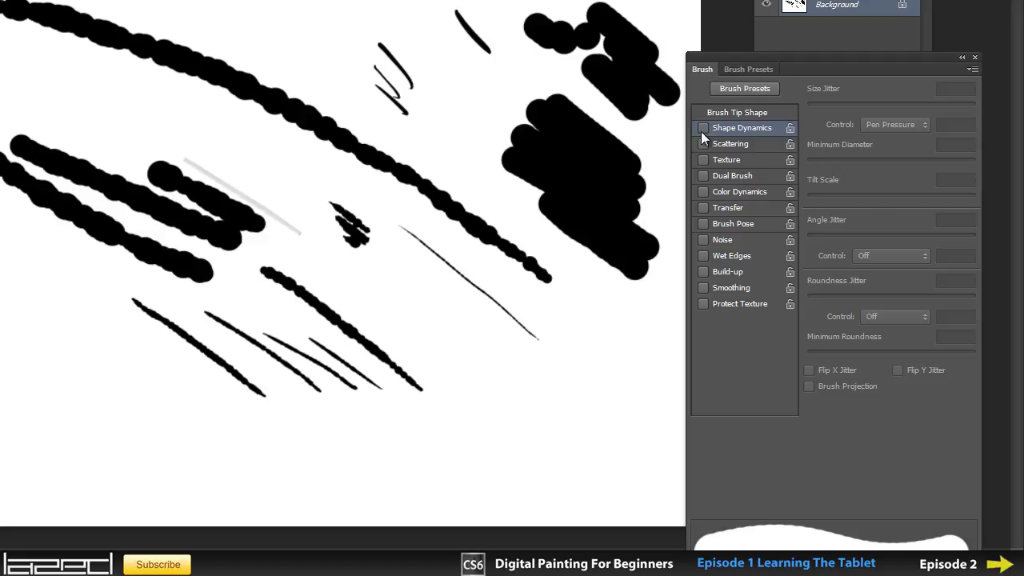
# Re-enable Shape Dynamics, then paint hatching and a long tapered stroke toward the upper left
pyautogui.click(701, 130)
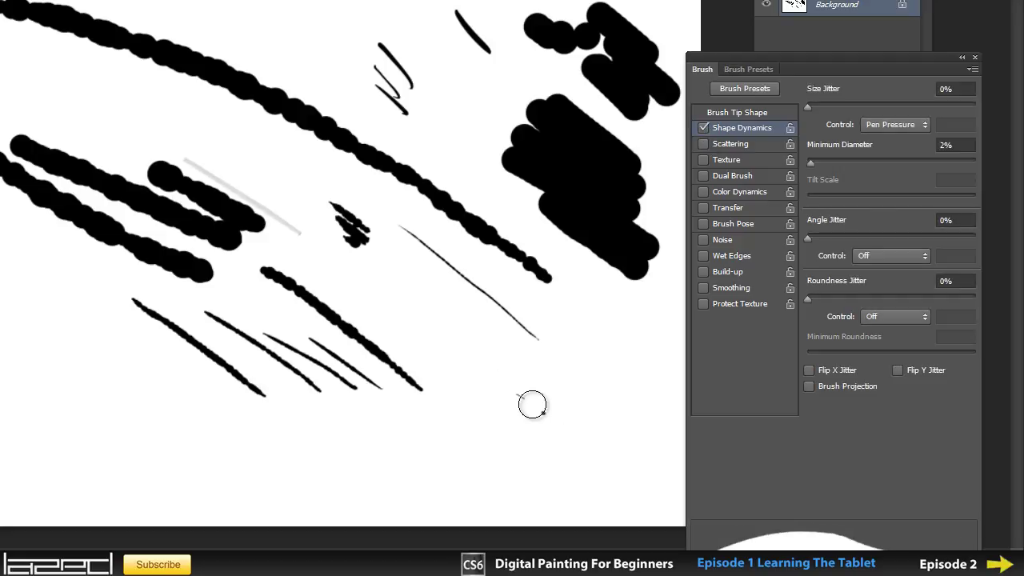
pyautogui.moveTo(552, 411)
pyautogui.mouseDown()
pyautogui.moveTo(523, 377)
pyautogui.moveTo(559, 401)
pyautogui.moveTo(557, 390)
pyautogui.moveTo(530, 370)
pyautogui.moveTo(578, 394)
pyautogui.moveTo(539, 363)
pyautogui.moveTo(599, 387)
pyautogui.moveTo(559, 352)
pyautogui.moveTo(605, 383)
pyautogui.moveTo(560, 330)
pyautogui.moveTo(610, 369)
pyautogui.moveTo(570, 324)
pyautogui.moveTo(619, 363)
pyautogui.moveTo(577, 319)
pyautogui.moveTo(620, 361)
pyautogui.mouseUp()
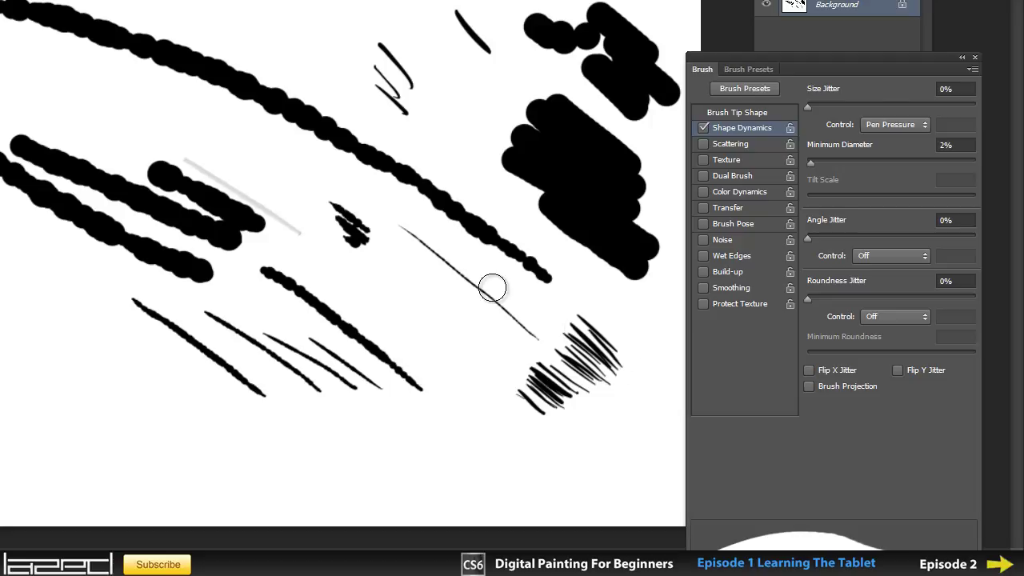
pyautogui.moveTo(420, 330)
pyautogui.mouseDown()
pyautogui.moveTo(473, 381)
pyautogui.moveTo(514, 376)
pyautogui.moveTo(464, 304)
pyautogui.moveTo(524, 344)
pyautogui.moveTo(475, 322)
pyautogui.moveTo(304, 151)
pyautogui.mouseUp()
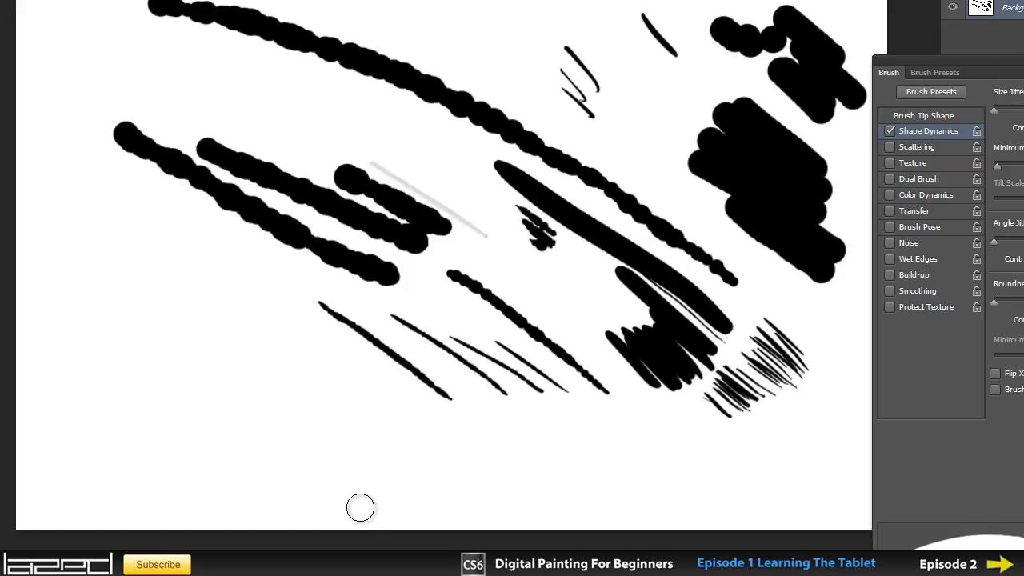
pyautogui.moveTo(361, 509)
pyautogui.mouseDown()
pyautogui.moveTo(152, 405)
pyautogui.moveTo(112, 324)
pyautogui.mouseUp()
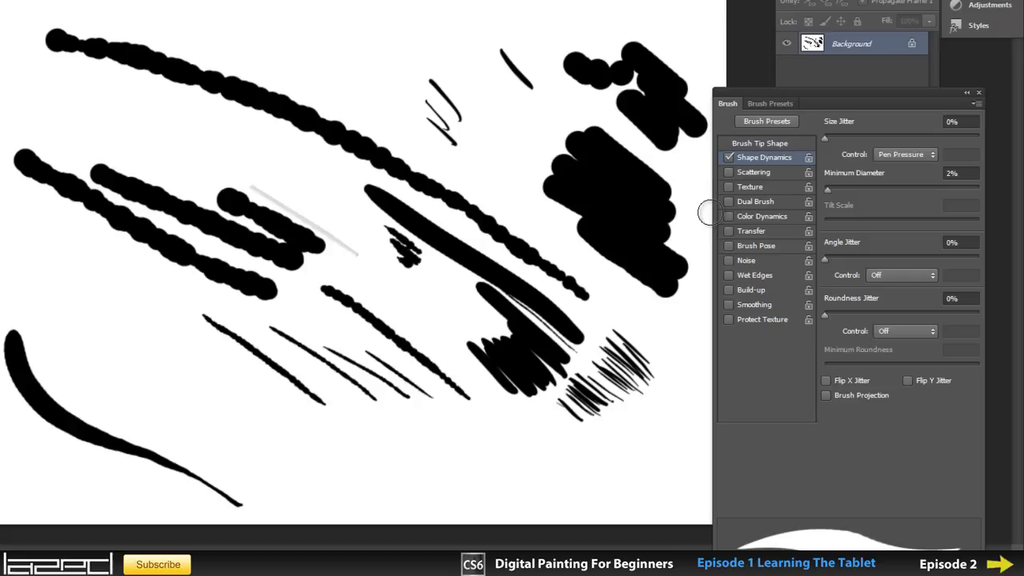
# Enable Scattering at 463% and paint scattered black dot strokes across the canvas
pyautogui.click(753, 172)
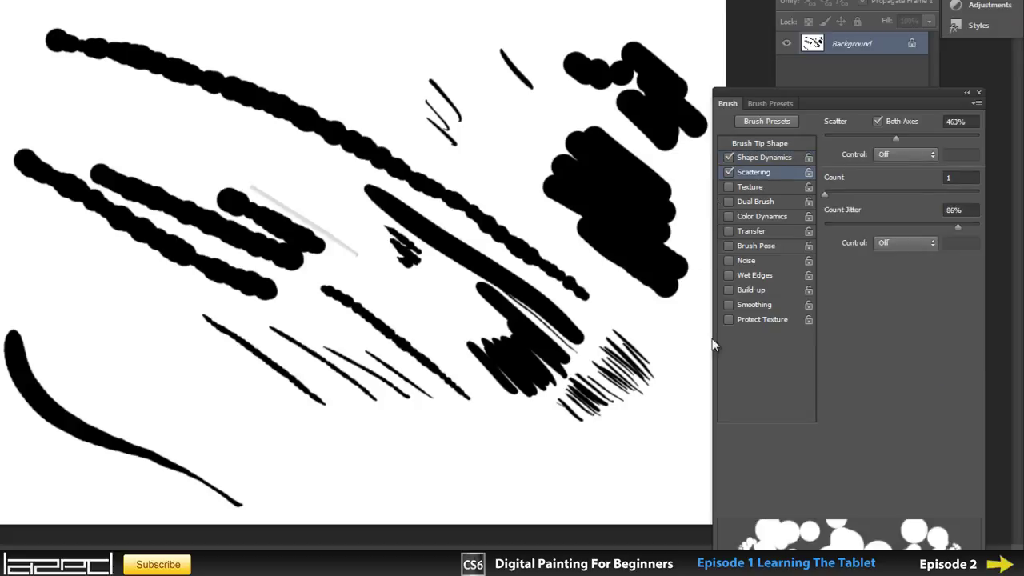
pyautogui.moveTo(365, 99)
pyautogui.mouseDown()
pyautogui.moveTo(414, 114)
pyautogui.moveTo(360, 77)
pyautogui.moveTo(415, 114)
pyautogui.moveTo(363, 91)
pyautogui.moveTo(376, 92)
pyautogui.moveTo(321, 44)
pyautogui.moveTo(339, 30)
pyautogui.moveTo(425, 65)
pyautogui.moveTo(459, 58)
pyautogui.moveTo(444, 34)
pyautogui.moveTo(476, 44)
pyautogui.mouseUp()
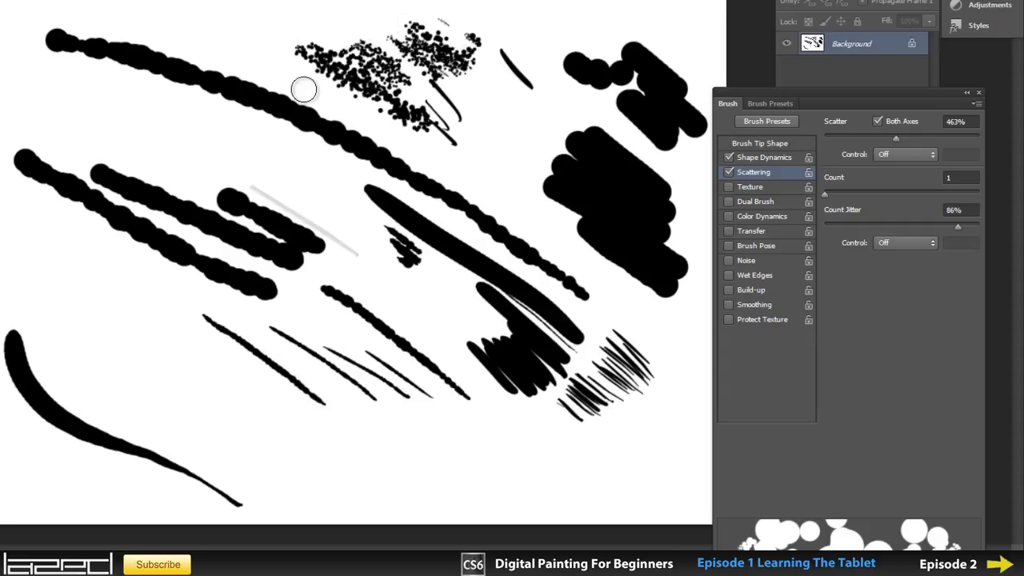
pyautogui.moveTo(304, 89); pyautogui.dragTo(164, 40)
pyautogui.moveTo(405, 267); pyautogui.dragTo(94, 108)
pyautogui.moveTo(436, 382)
pyautogui.mouseDown()
pyautogui.moveTo(423, 388)
pyautogui.moveTo(315, 310)
pyautogui.mouseUp()
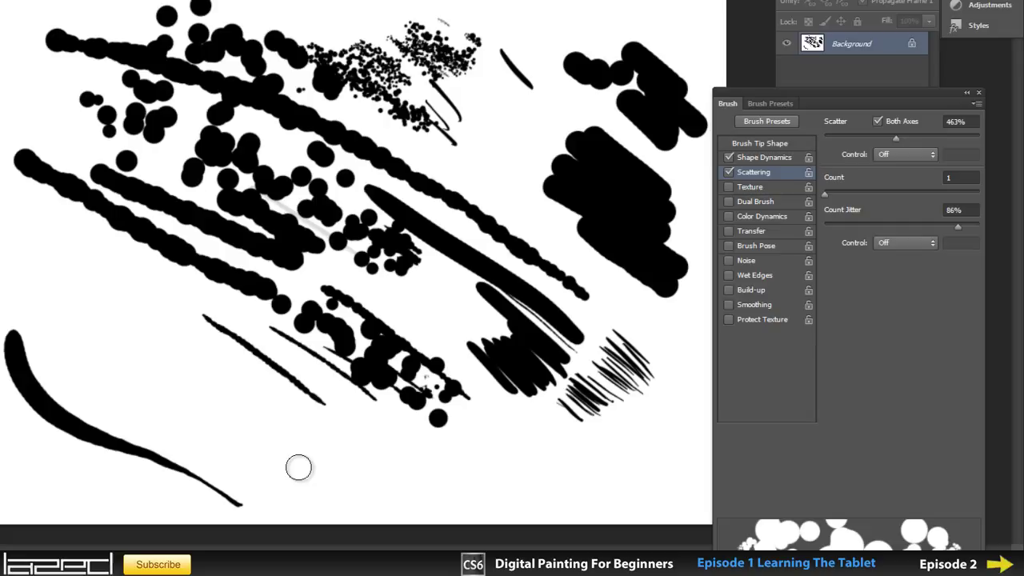
pyautogui.moveTo(290, 464)
pyautogui.mouseDown()
pyautogui.moveTo(222, 439)
pyautogui.moveTo(110, 348)
pyautogui.mouseUp()
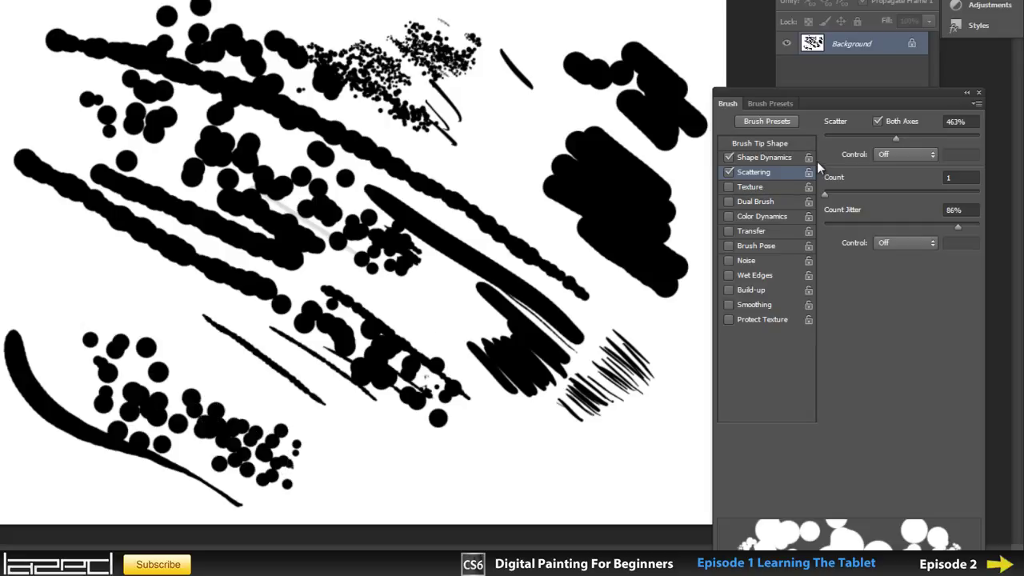
# Paint a few more scattered dots with Shape Dynamics briefly turned off, then turn it back on
pyautogui.click(733, 159)
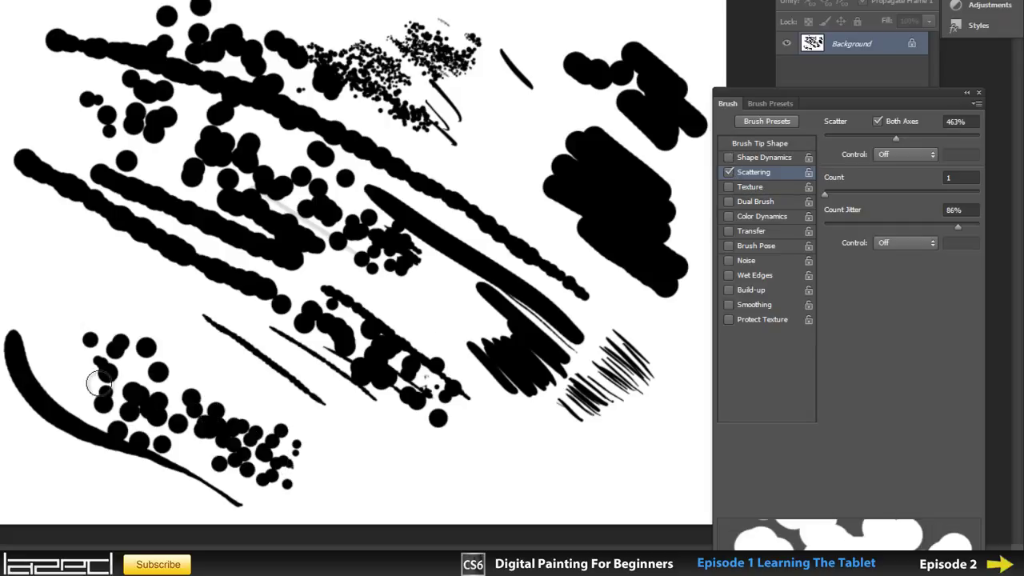
pyautogui.moveTo(324, 375)
pyautogui.mouseDown()
pyautogui.moveTo(288, 382)
pyautogui.moveTo(135, 334)
pyautogui.moveTo(96, 272)
pyautogui.moveTo(46, 119)
pyautogui.moveTo(342, 249)
pyautogui.moveTo(587, 160)
pyautogui.moveTo(499, 201)
pyautogui.moveTo(500, 164)
pyautogui.moveTo(432, 93)
pyautogui.moveTo(336, 140)
pyautogui.mouseUp()
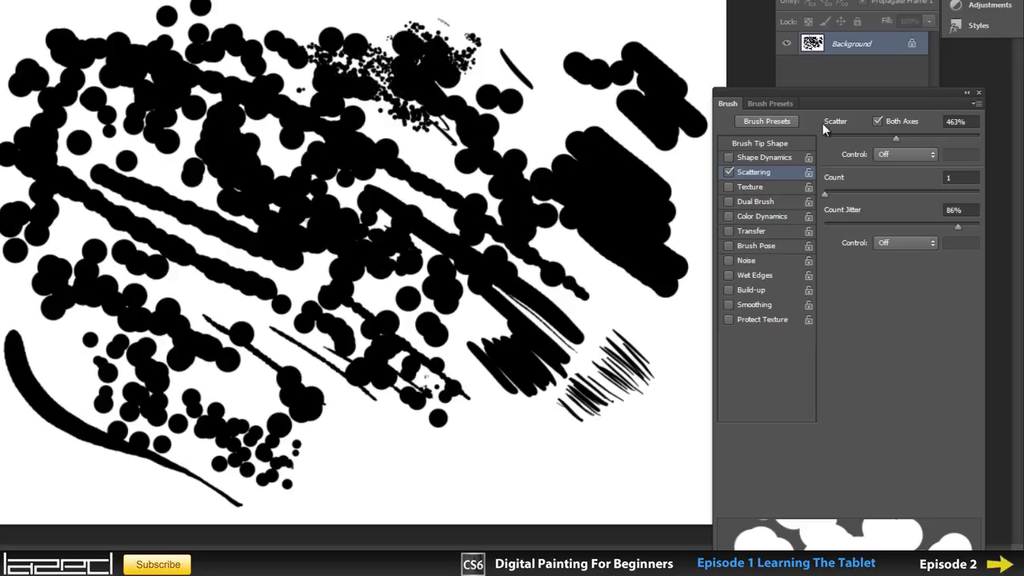
pyautogui.click(728, 158)
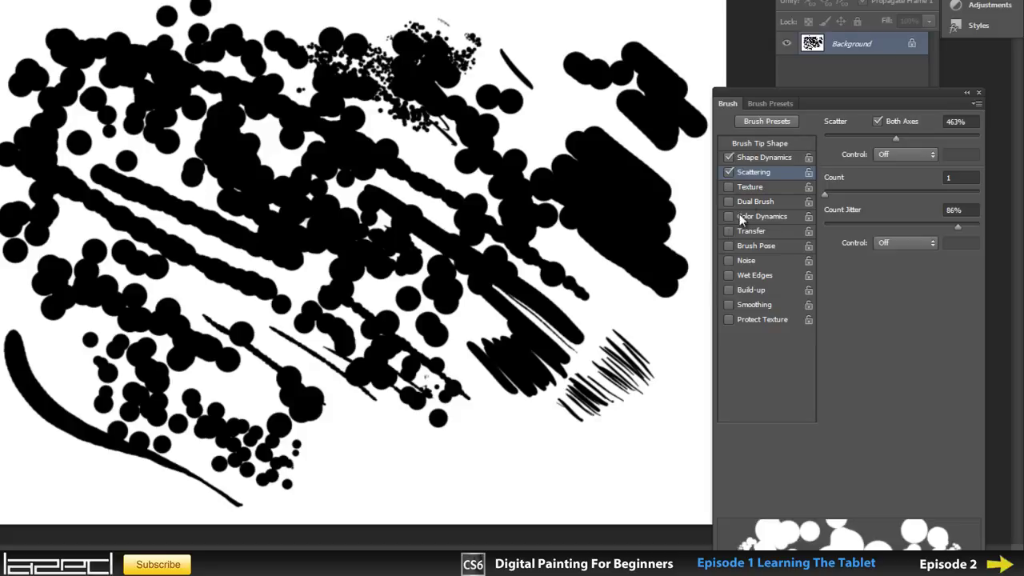
# Try Texture and then Dual Brush on the brush, painting a small test stroke at lower right
pyautogui.click(752, 187)
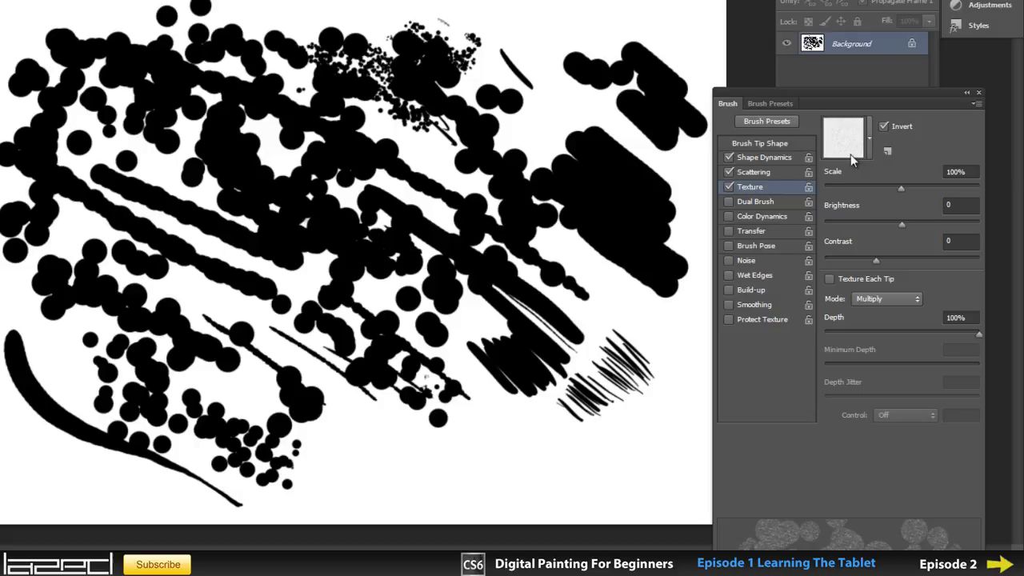
pyautogui.click(729, 187)
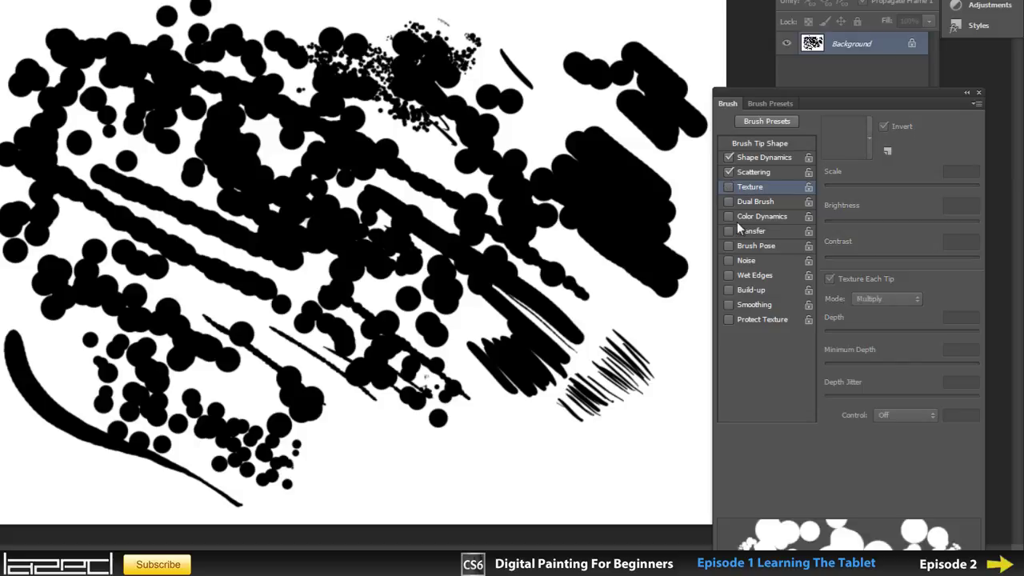
pyautogui.click(752, 201)
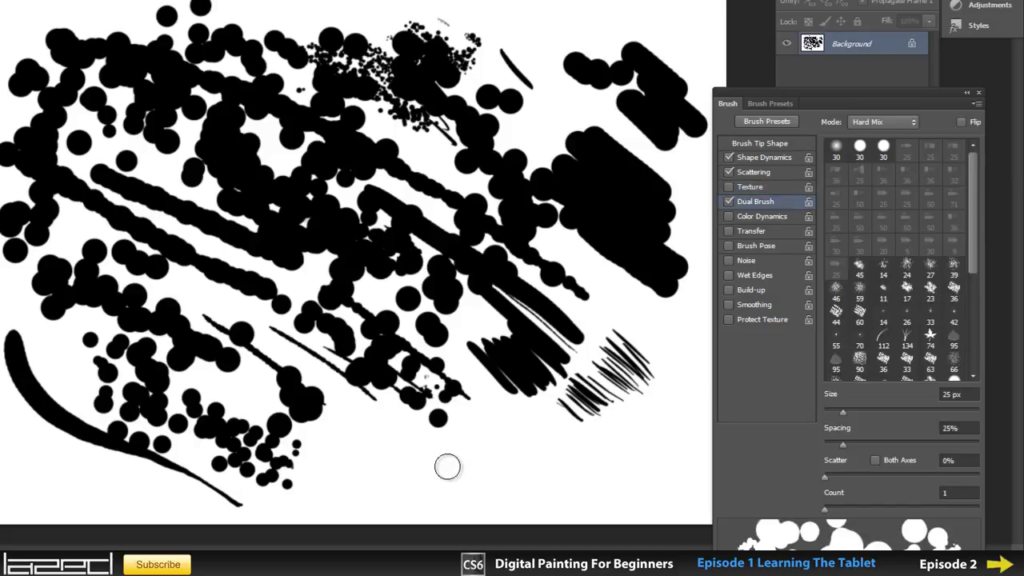
pyautogui.moveTo(447, 462)
pyautogui.mouseDown()
pyautogui.moveTo(472, 455)
pyautogui.moveTo(489, 463)
pyautogui.moveTo(524, 432)
pyautogui.mouseUp()
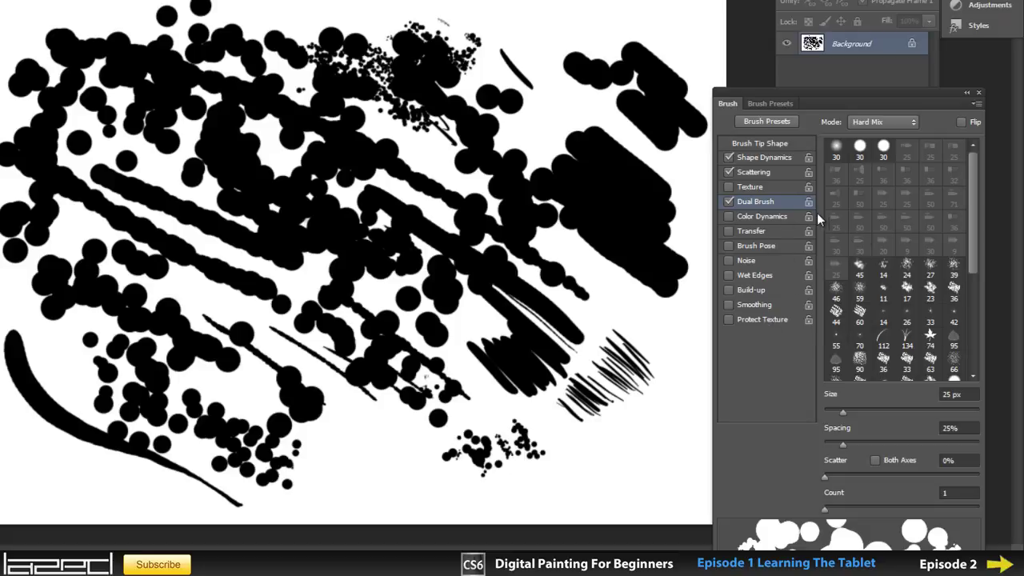
# Turn off Dual Brush and Scattering, briefly re-enabling Dual Brush to compare
pyautogui.click(729, 202)
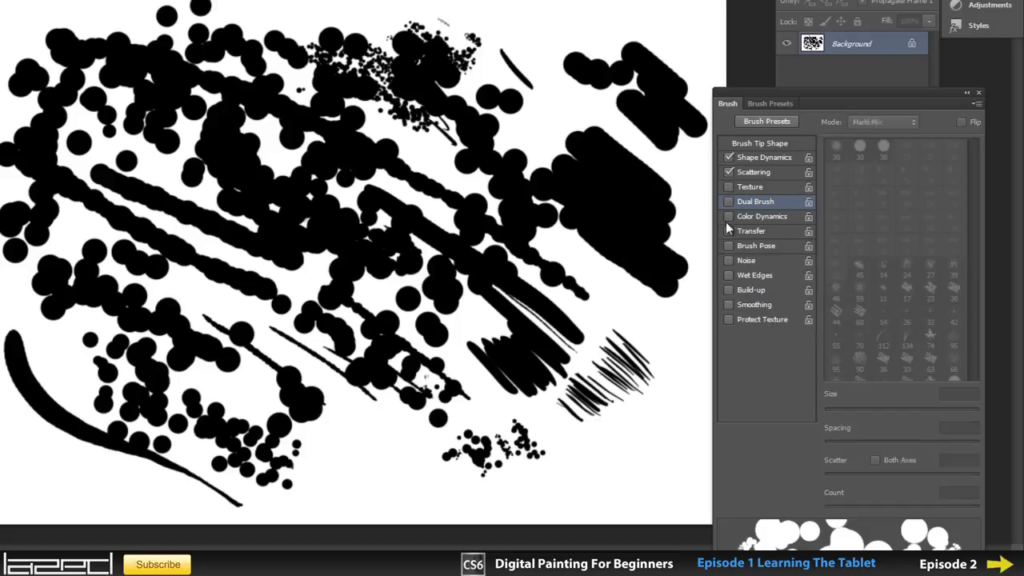
pyautogui.click(728, 172)
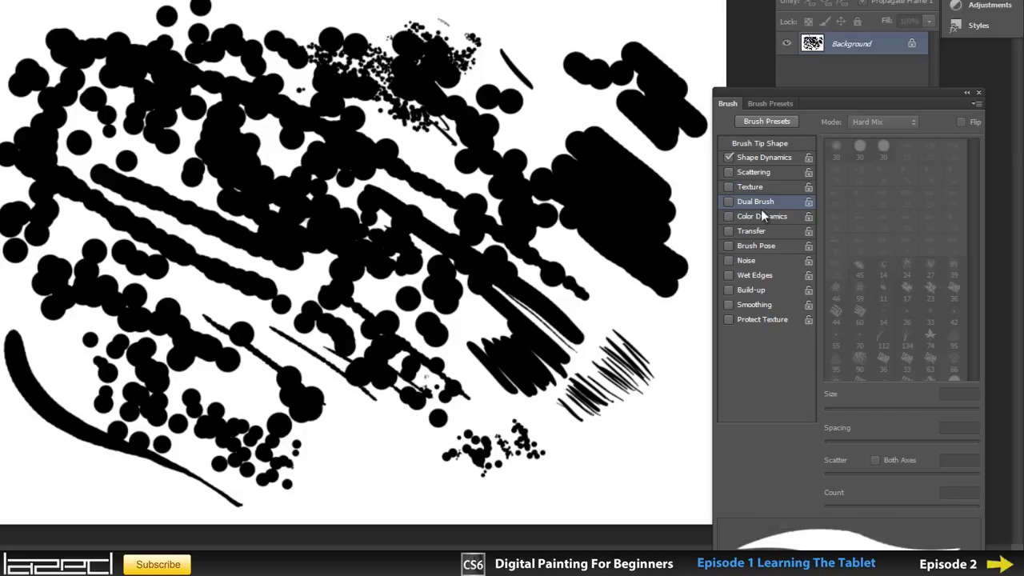
pyautogui.click(730, 204)
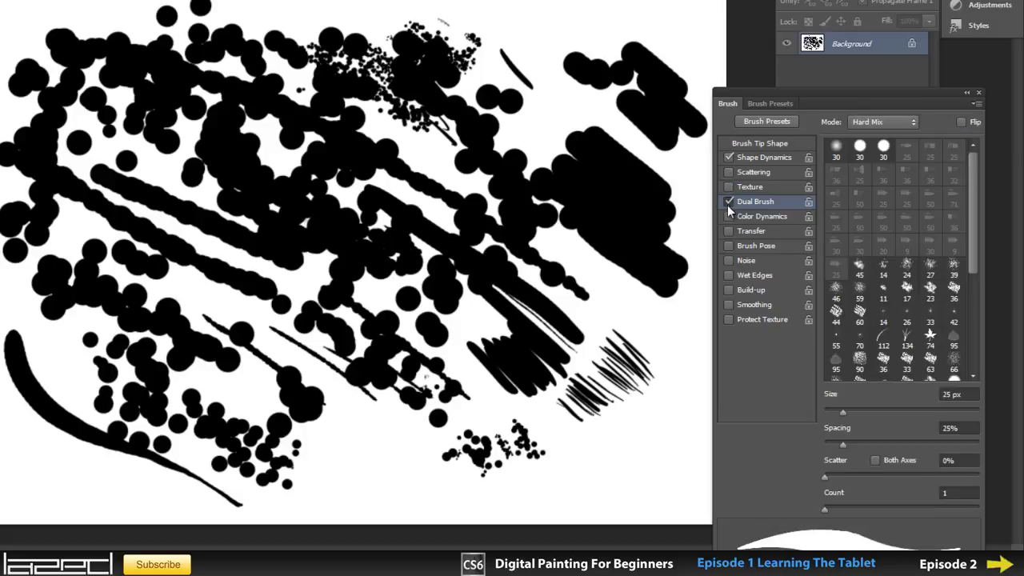
pyautogui.click(728, 204)
# Turn off Color Dynamics, enable Transfer with pen-pressure opacity, and close the test canvas without saving
pyautogui.click(757, 216)
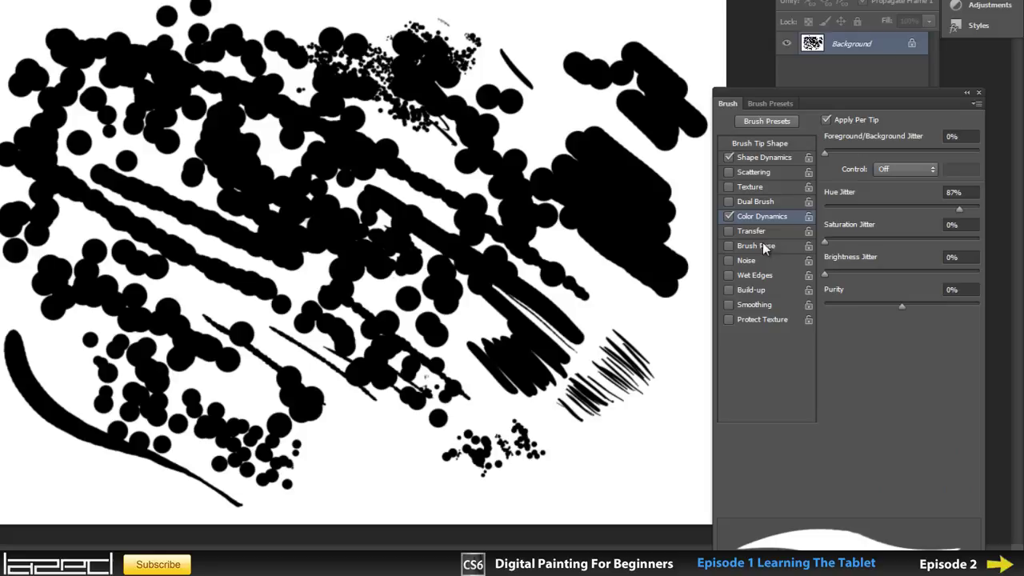
pyautogui.click(728, 216)
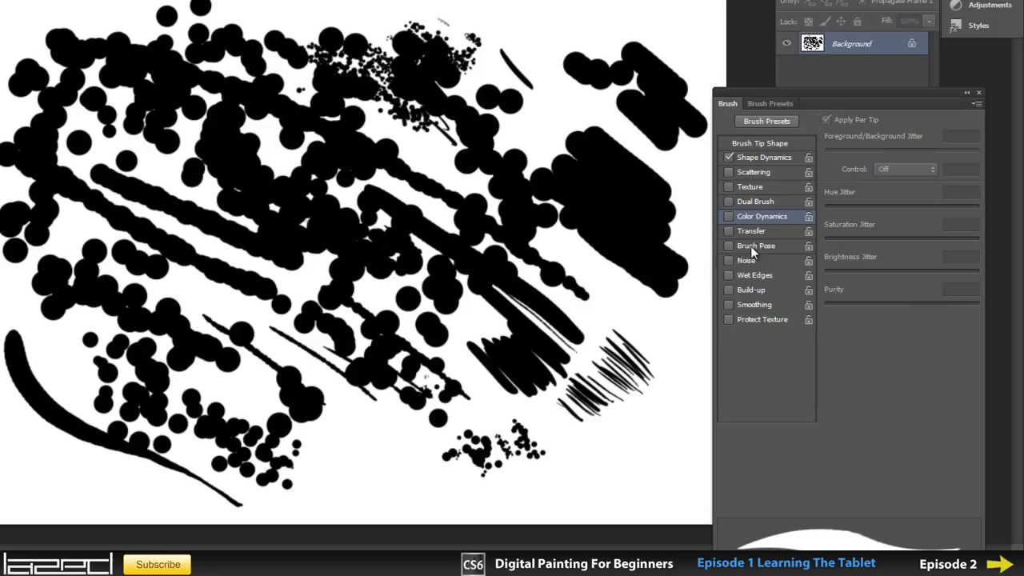
pyautogui.click(752, 247)
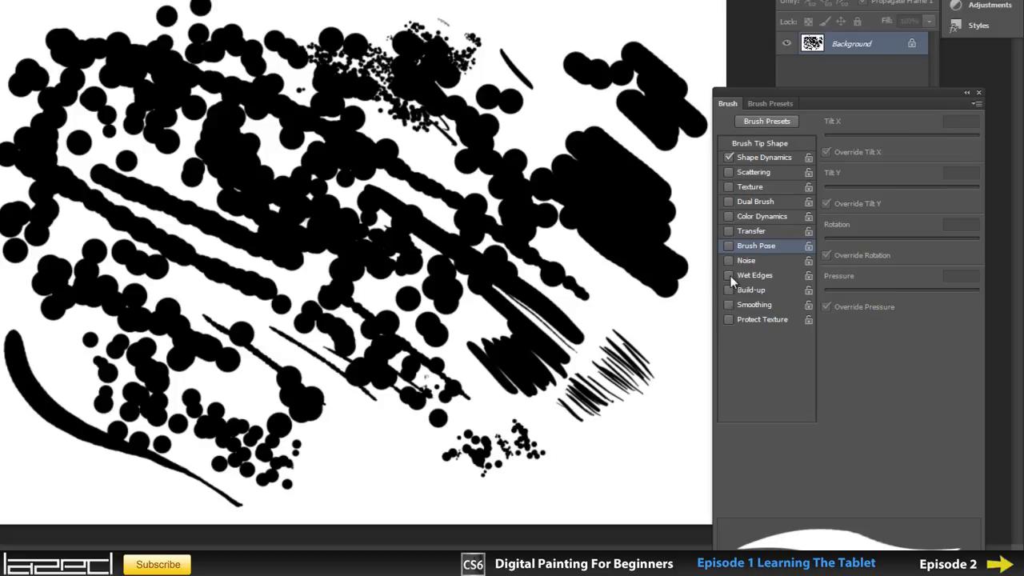
pyautogui.click(749, 231)
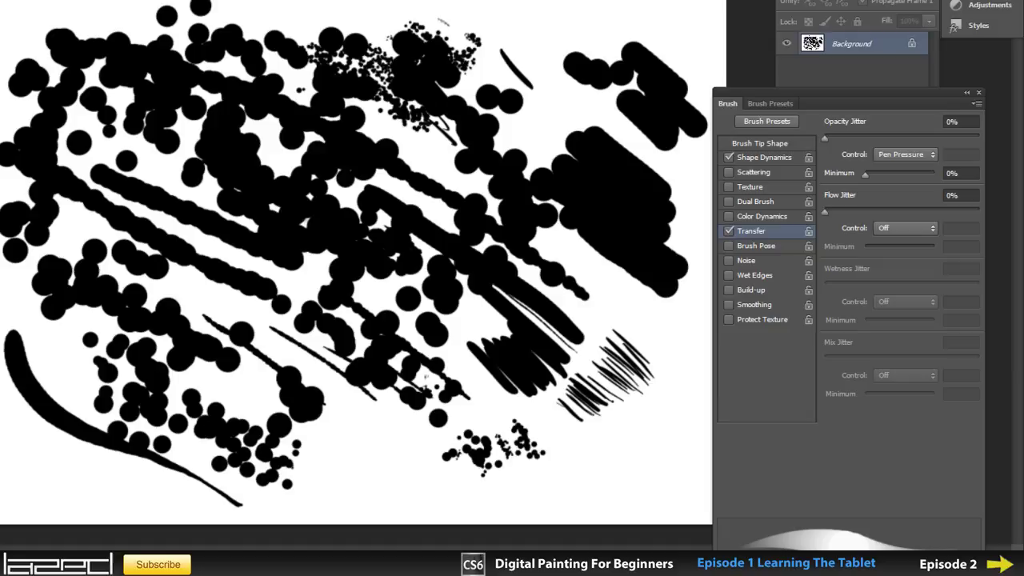
pyautogui.hotkey('ctrl', 'w')
pyautogui.click(306, 162)
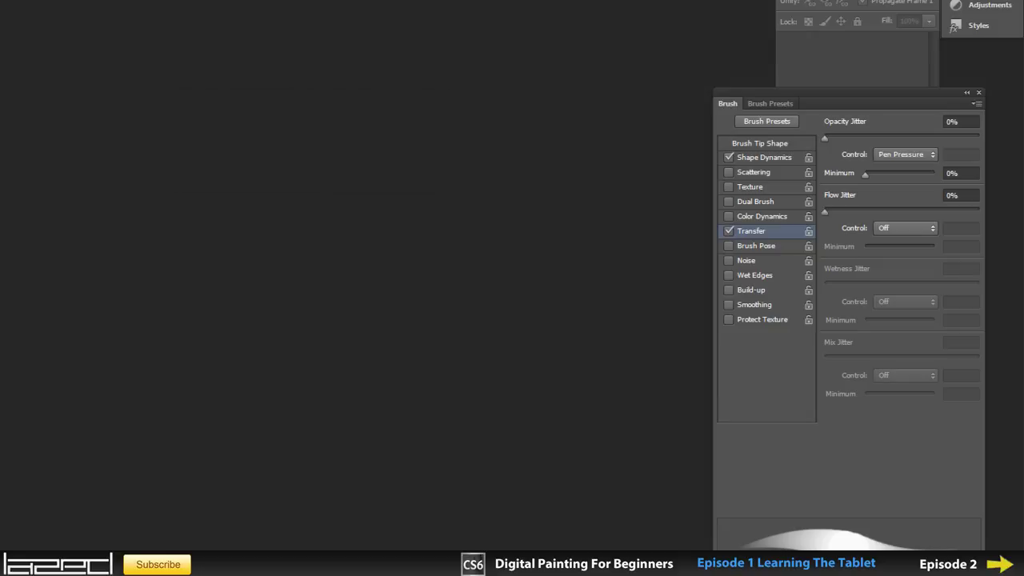
# Create a new blank document and set the brush size to 16 px
pyautogui.hotkey('ctrl', 'n')
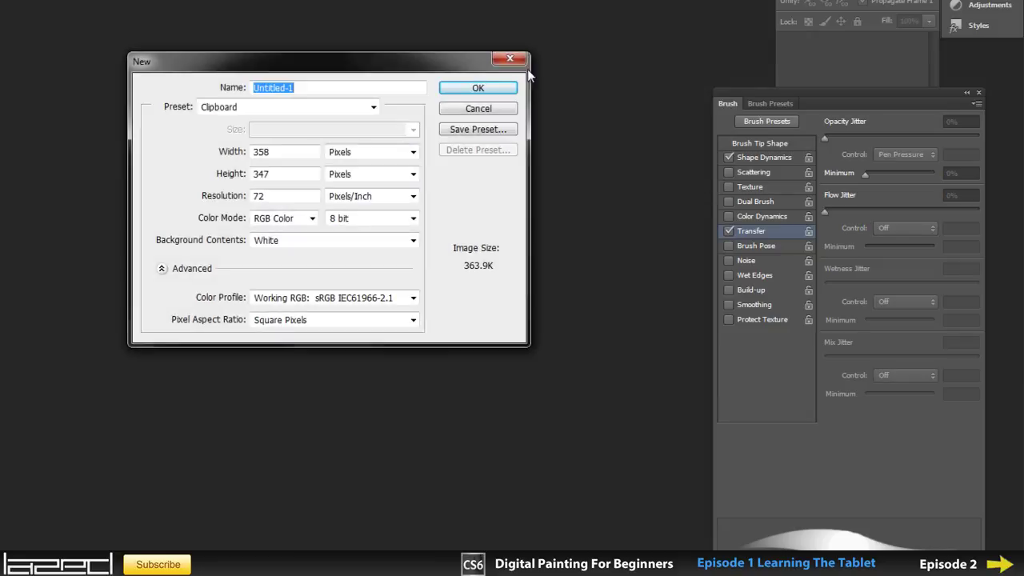
pyautogui.click(470, 93)
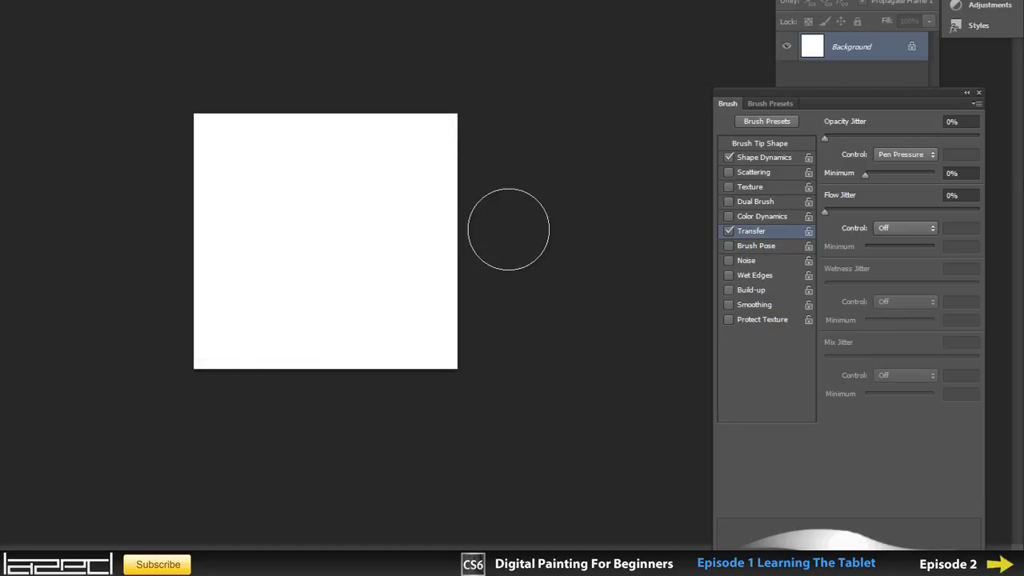
pyautogui.scroll(4, 516, 212)
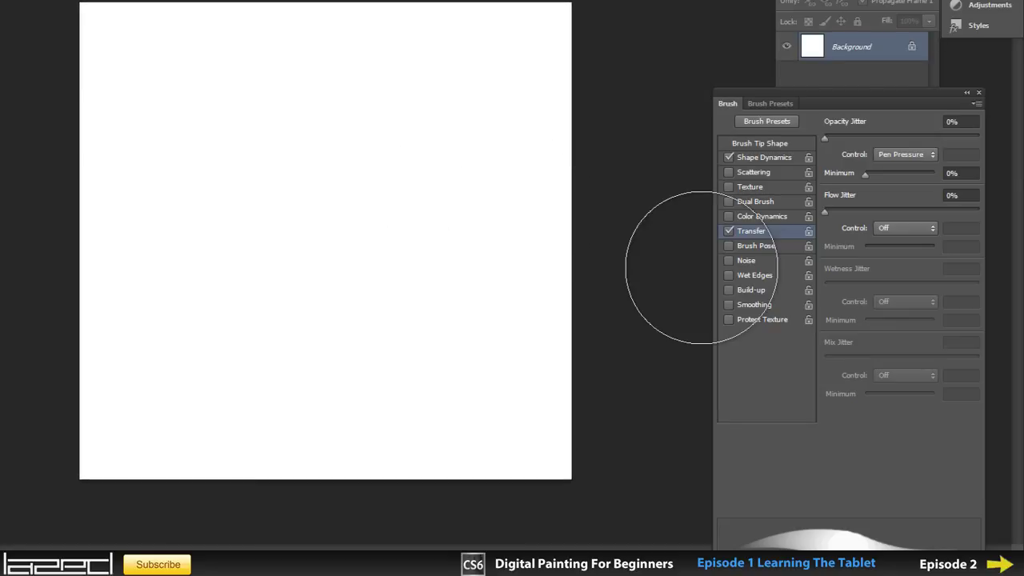
pyautogui.click(390, 153)
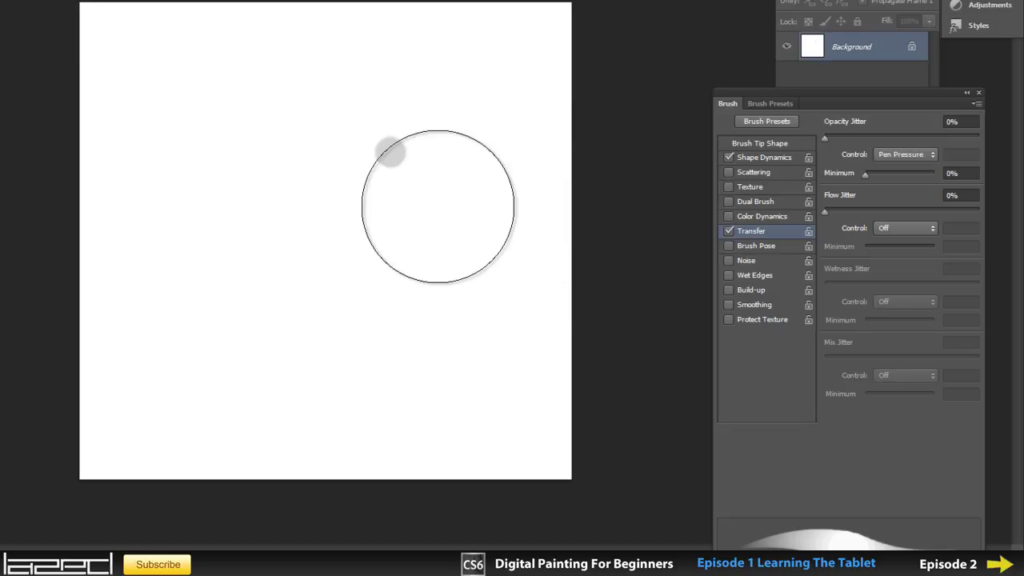
pyautogui.rightClick(390, 150)
pyautogui.moveTo(436, 174)
pyautogui.mouseDown()
pyautogui.moveTo(406, 172)
pyautogui.moveTo(437, 176)
pyautogui.mouseUp()
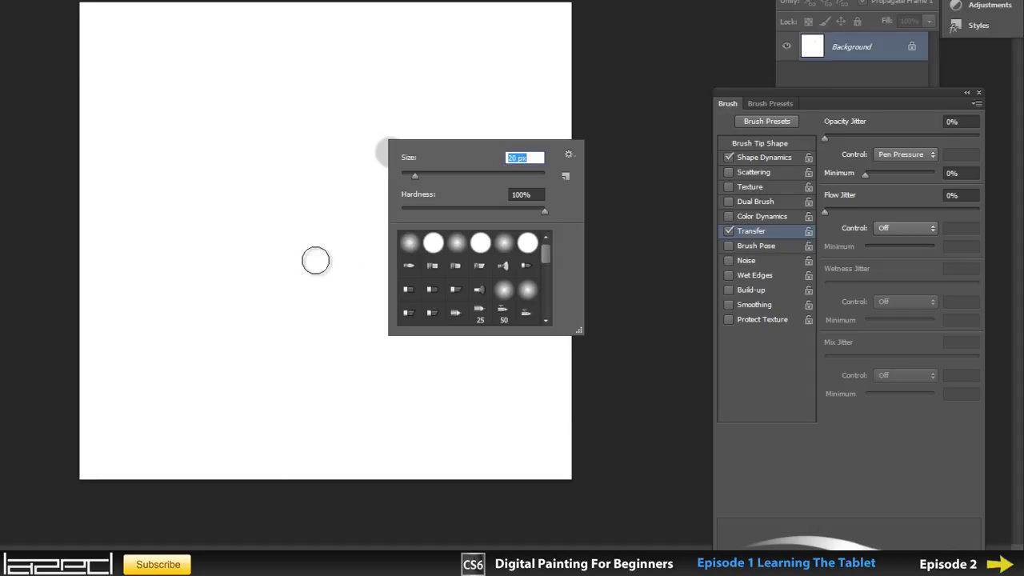
pyautogui.click(279, 206)
# Paint pressure-varied diagonal test strokes ranging from faint grey hatches to solid black
pyautogui.moveTo(251, 171)
pyautogui.mouseDown()
pyautogui.moveTo(279, 214)
pyautogui.moveTo(259, 183)
pyautogui.moveTo(264, 192)
pyautogui.moveTo(249, 151)
pyautogui.moveTo(256, 141)
pyautogui.moveTo(322, 185)
pyautogui.moveTo(256, 121)
pyautogui.moveTo(288, 130)
pyautogui.moveTo(349, 189)
pyautogui.moveTo(274, 116)
pyautogui.mouseUp()
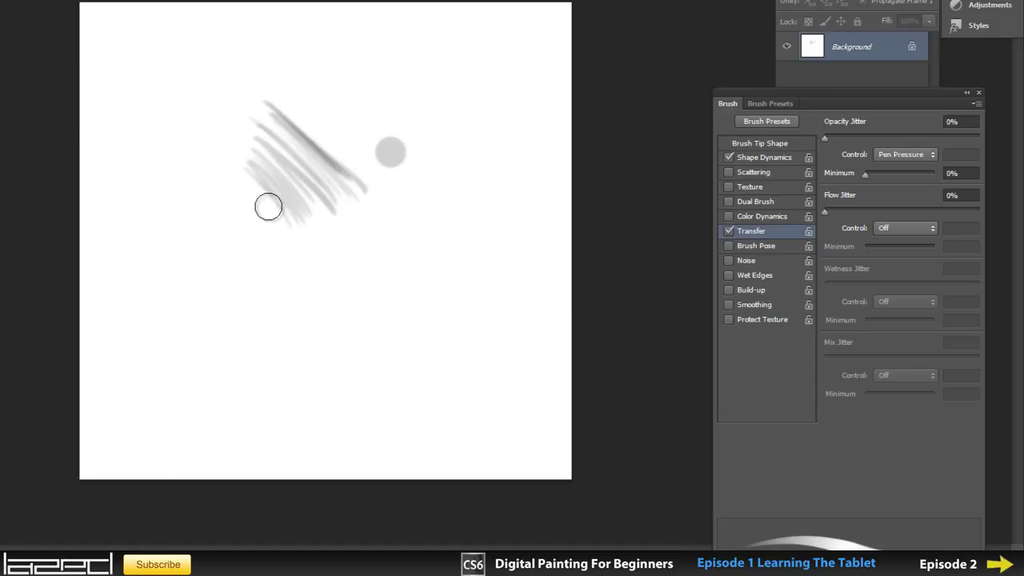
pyautogui.click(140, 175)
pyautogui.moveTo(140, 175); pyautogui.dragTo(328, 370)
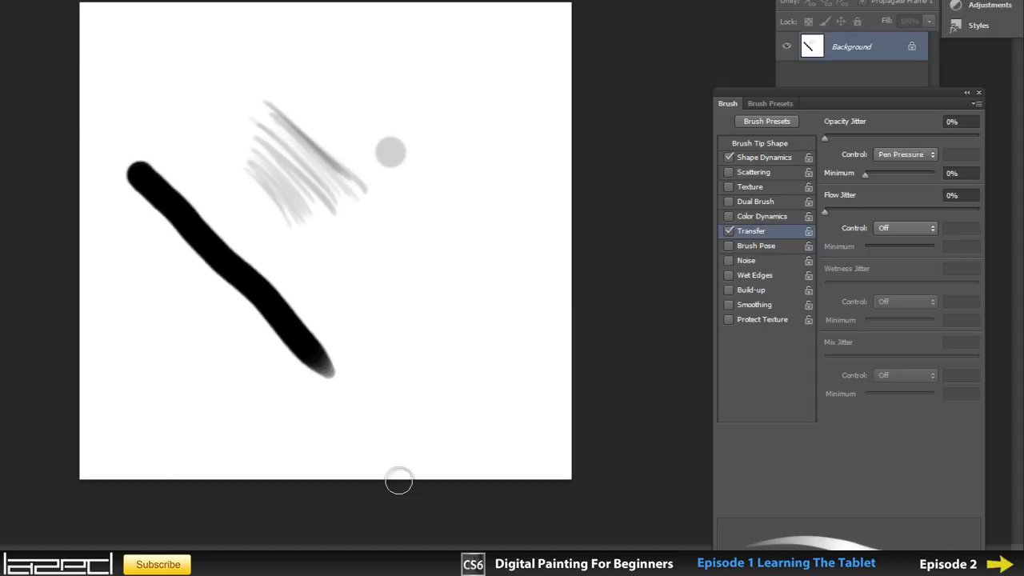
pyautogui.moveTo(128, 212); pyautogui.dragTo(274, 387)
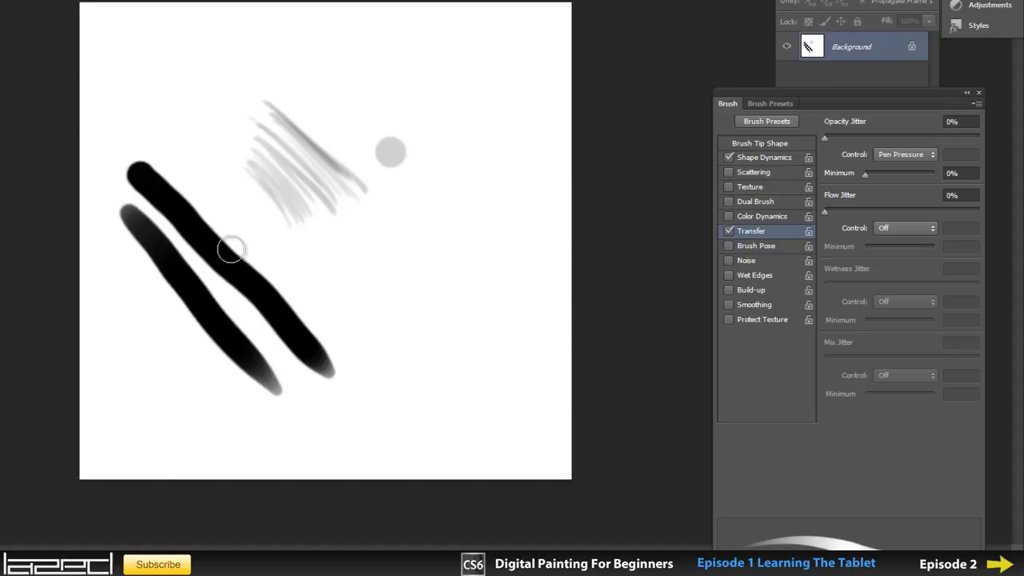
pyautogui.moveTo(192, 182); pyautogui.dragTo(315, 310)
pyautogui.moveTo(205, 162); pyautogui.dragTo(319, 284)
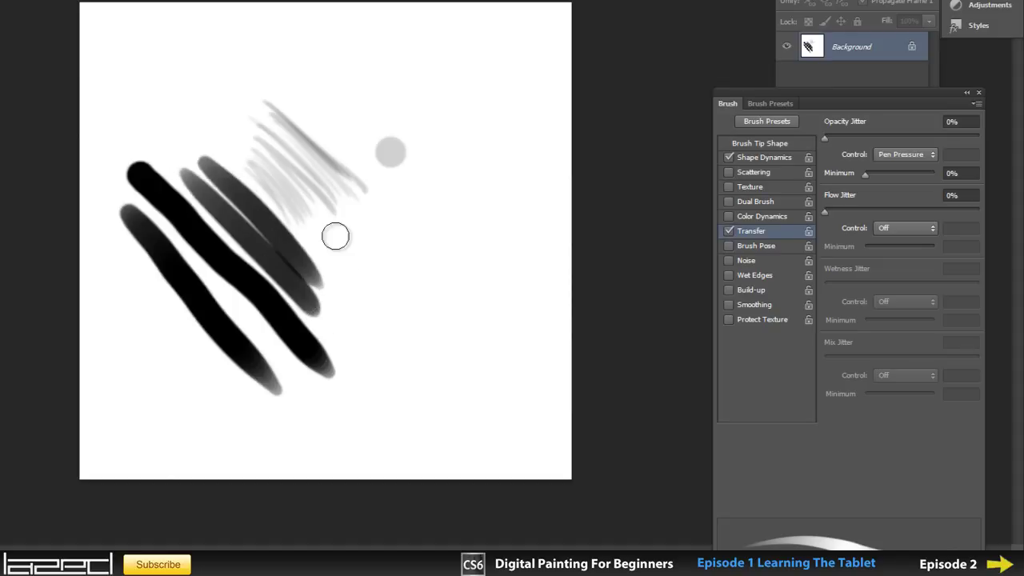
pyautogui.moveTo(220, 131); pyautogui.dragTo(327, 233)
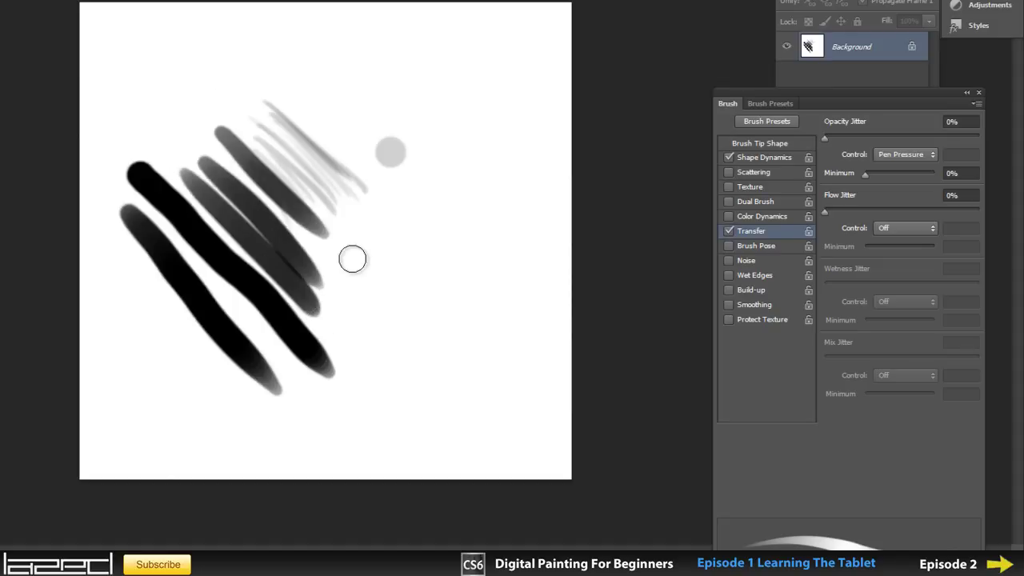
# With Shape Dynamics off, paint uniform-width grey strokes at top right, then shrink the brush to 1 px
pyautogui.click(729, 159)
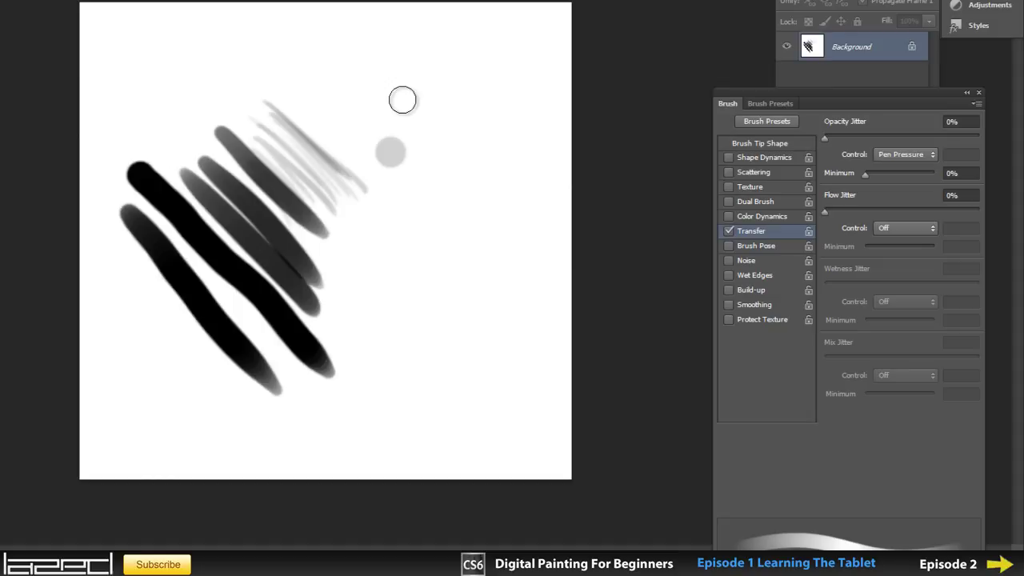
pyautogui.moveTo(333, 48); pyautogui.dragTo(407, 154)
pyautogui.moveTo(392, 60); pyautogui.dragTo(454, 147)
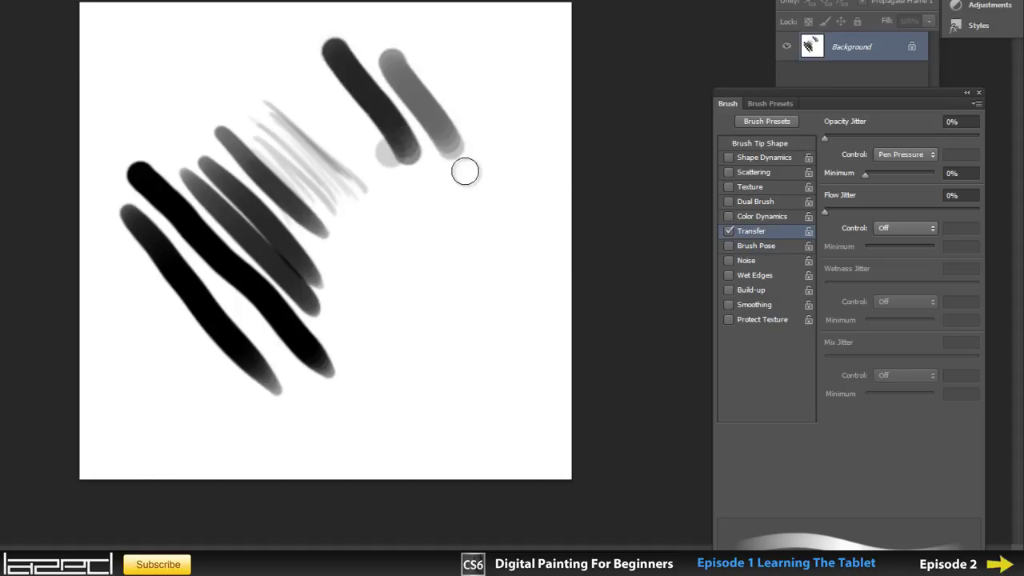
pyautogui.moveTo(425, 64); pyautogui.dragTo(460, 138)
pyautogui.moveTo(452, 50)
pyautogui.mouseDown()
pyautogui.moveTo(459, 39)
pyautogui.moveTo(482, 40)
pyautogui.moveTo(520, 108)
pyautogui.mouseUp()
pyautogui.rightClick(467, 271)
pyautogui.moveTo(498, 286); pyautogui.dragTo(493, 290)
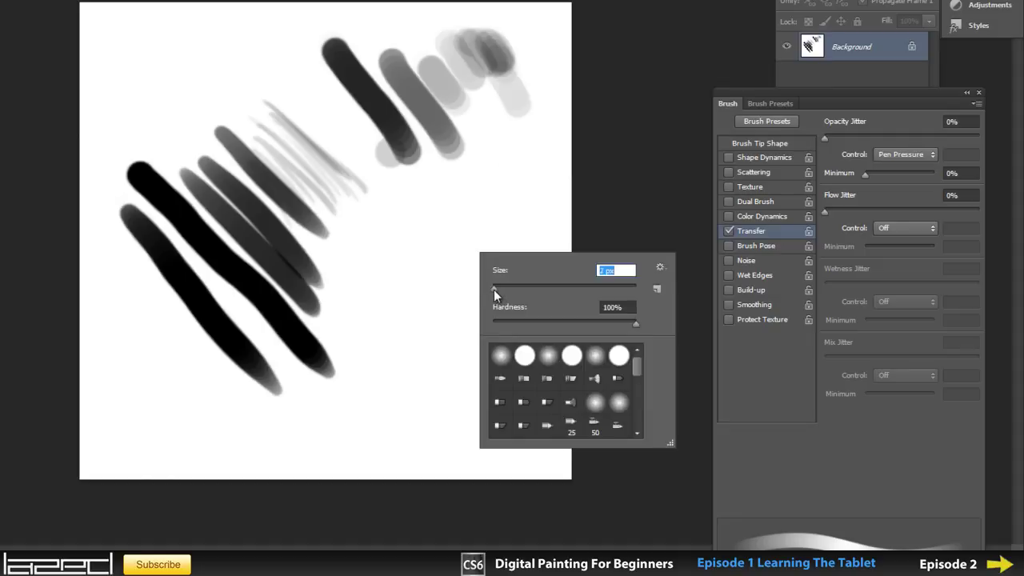
# Re-enable Shape Dynamics, choose a small brush size, and draw two small grey circles
pyautogui.click(434, 334)
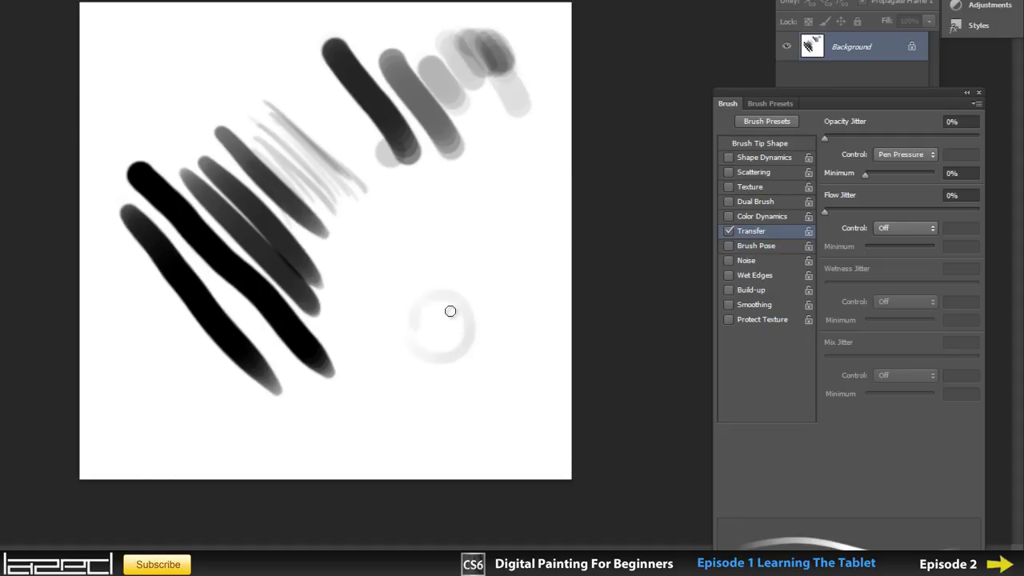
pyautogui.click(729, 157)
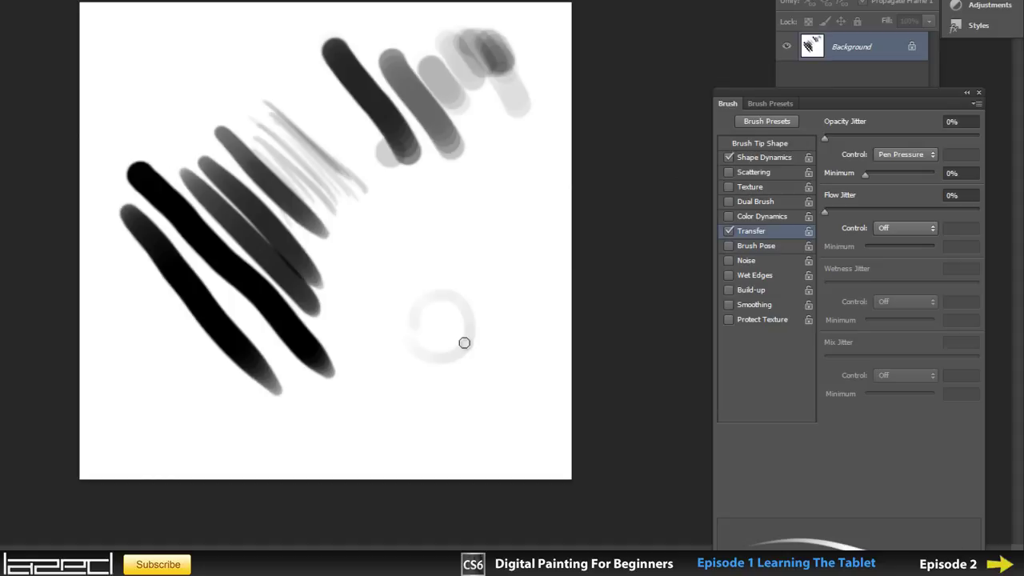
pyautogui.rightClick(480, 224)
pyautogui.click(516, 263)
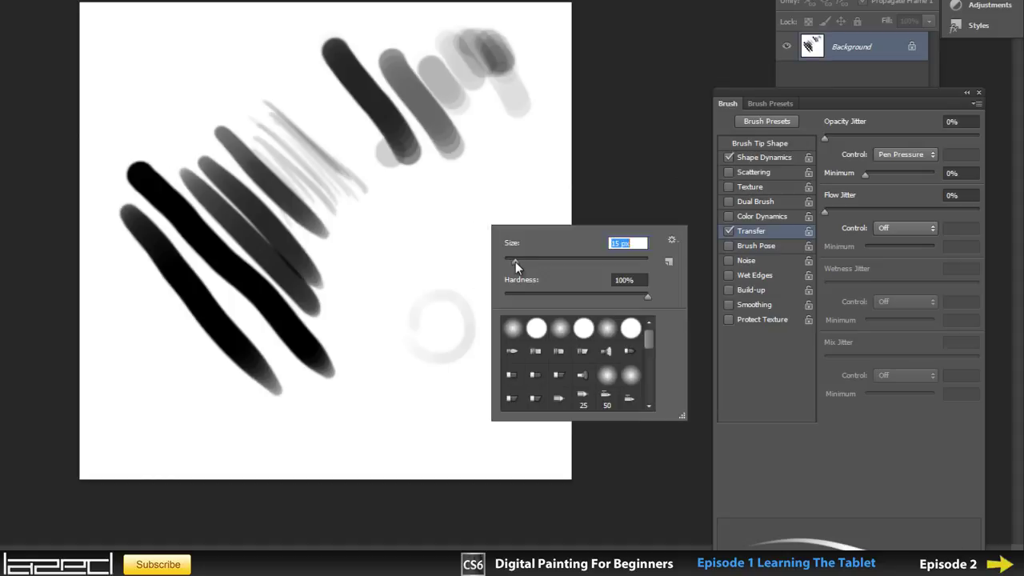
pyautogui.click(461, 229)
pyautogui.moveTo(464, 228)
pyautogui.mouseDown()
pyautogui.moveTo(461, 219)
pyautogui.moveTo(482, 221)
pyautogui.moveTo(477, 241)
pyautogui.mouseUp()
pyautogui.moveTo(386, 398)
pyautogui.mouseDown()
pyautogui.moveTo(423, 427)
pyautogui.moveTo(400, 373)
pyautogui.moveTo(418, 347)
pyautogui.moveTo(418, 365)
pyautogui.moveTo(367, 404)
pyautogui.moveTo(381, 377)
pyautogui.moveTo(446, 365)
pyautogui.moveTo(413, 419)
pyautogui.moveTo(389, 429)
pyautogui.mouseUp()
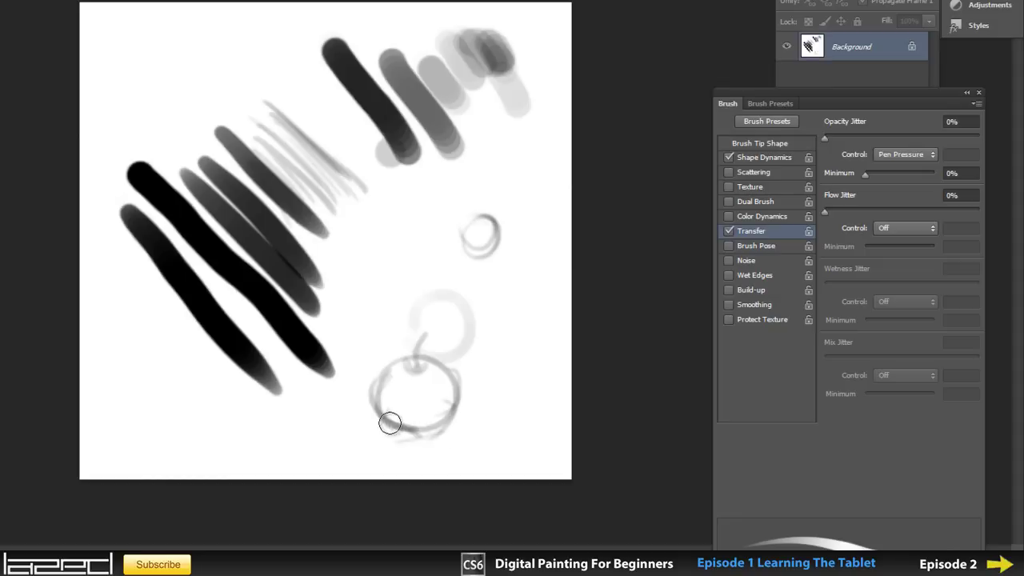
# Set brush Hardness to 0%, paint a soft looped scribble, and close the practice document
pyautogui.rightClick(500, 317)
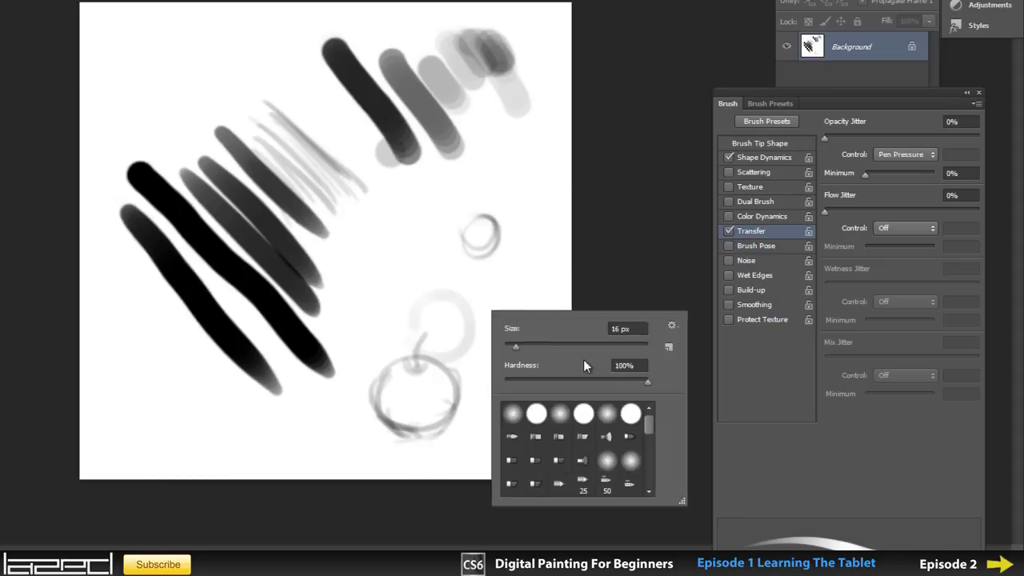
pyautogui.click(497, 381)
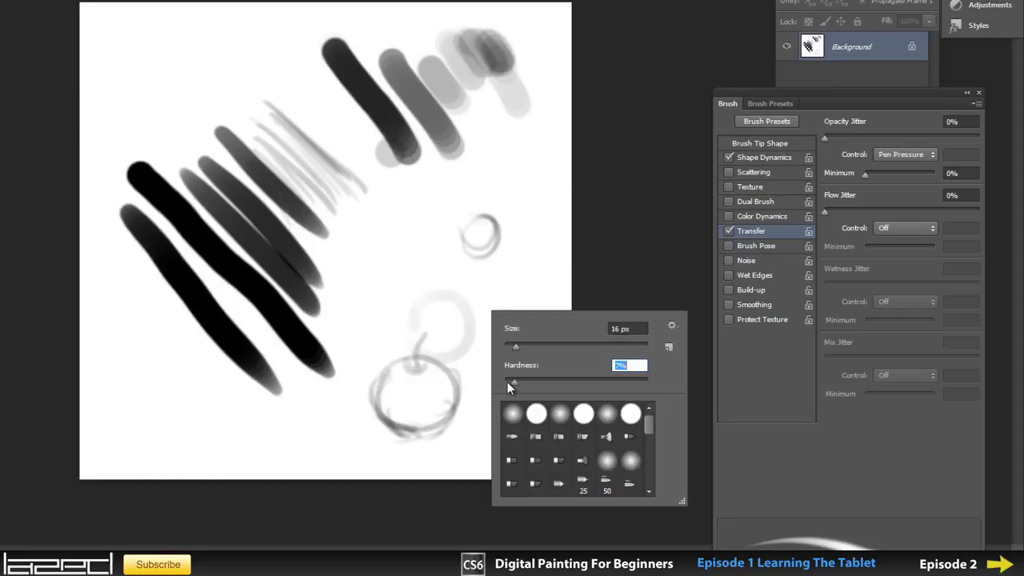
pyautogui.moveTo(412, 240)
pyautogui.mouseDown()
pyautogui.moveTo(394, 251)
pyautogui.moveTo(416, 232)
pyautogui.moveTo(411, 221)
pyautogui.moveTo(404, 233)
pyautogui.moveTo(445, 261)
pyautogui.moveTo(443, 285)
pyautogui.mouseUp()
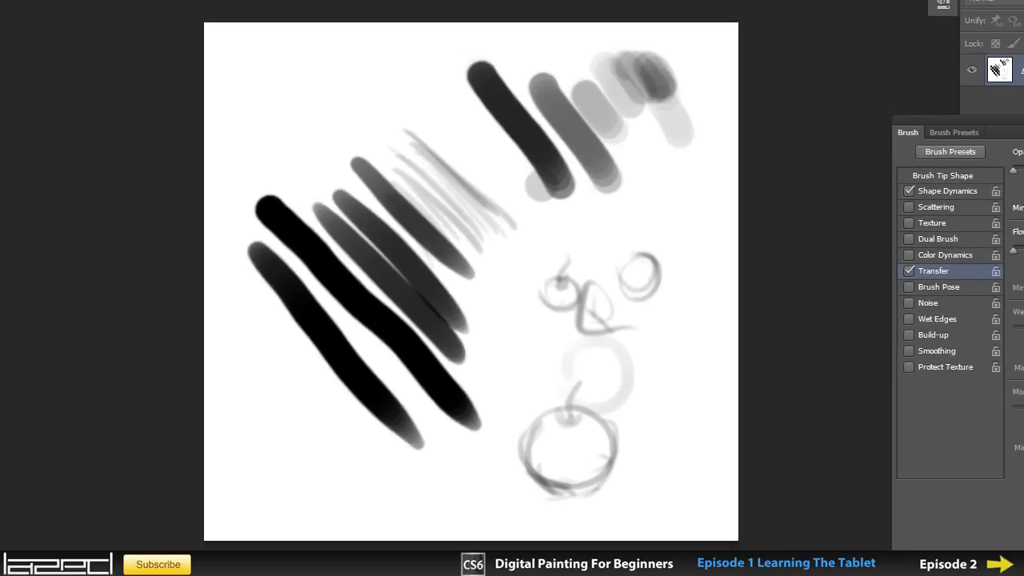
pyautogui.hotkey('ctrl', 'w')
# Discard the practice sketch and create a new International Paper A4 document (210 × 297 mm, 300 ppi)
pyautogui.click(440, 193)
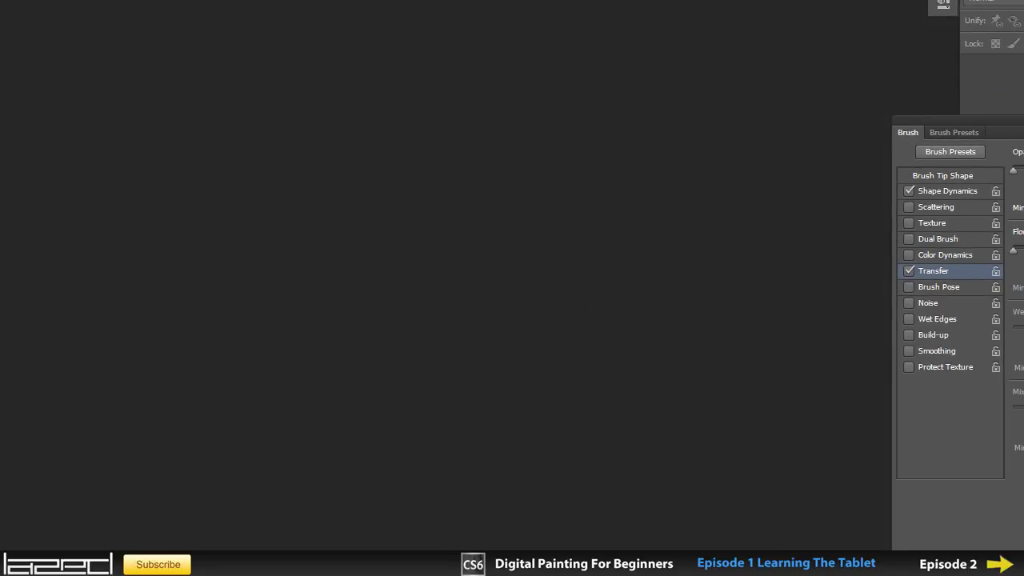
pyautogui.hotkey('ctrl', 'n')
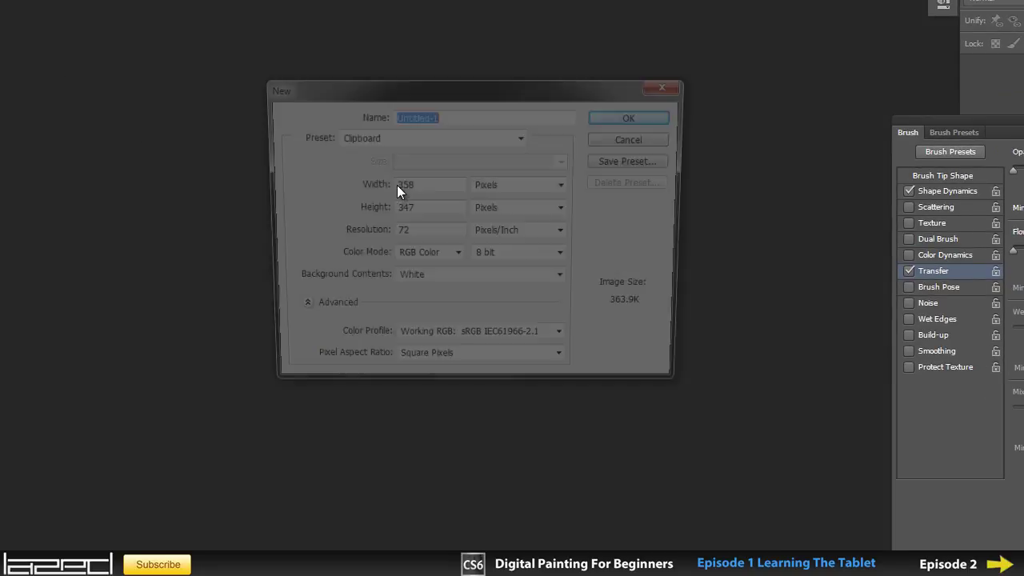
pyautogui.click(484, 136)
pyautogui.click(473, 204)
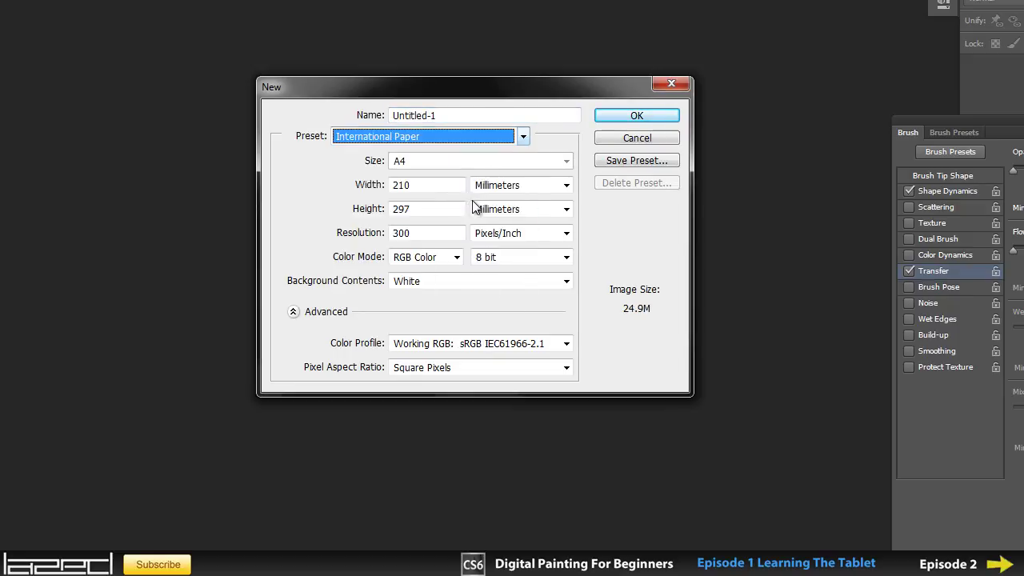
pyautogui.click(484, 136)
pyautogui.click(488, 206)
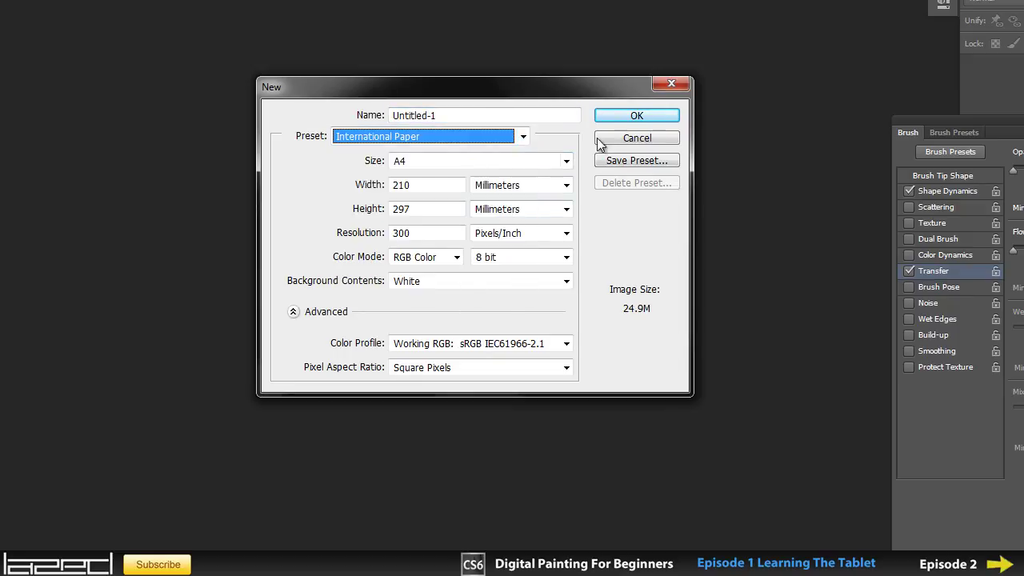
pyautogui.click(604, 117)
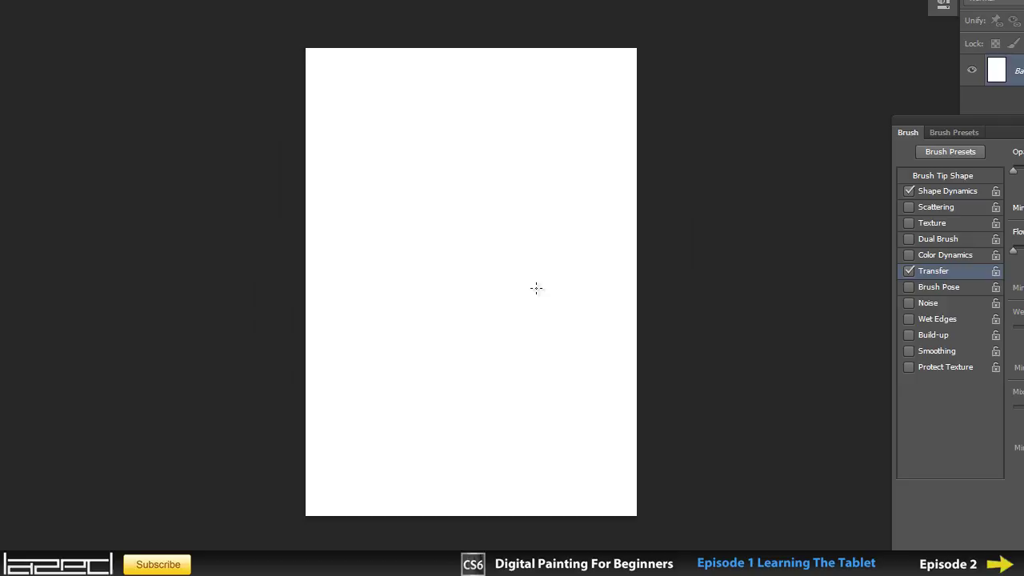
pyautogui.scroll(1, 536, 288)
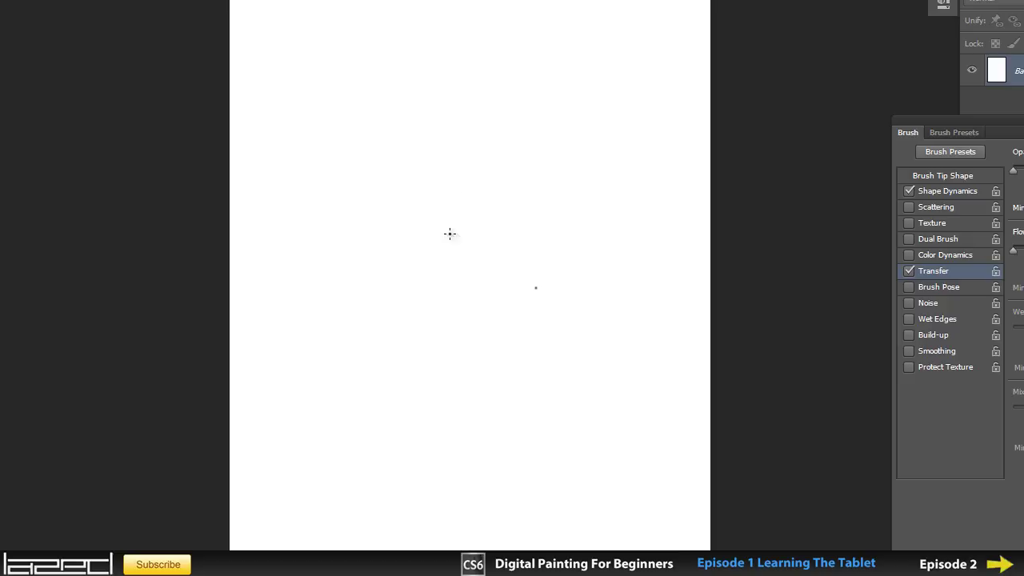
# Sketch a loose grey apple outline with a stem near the page centre, darkening its left edge
pyautogui.rightClick(486, 246)
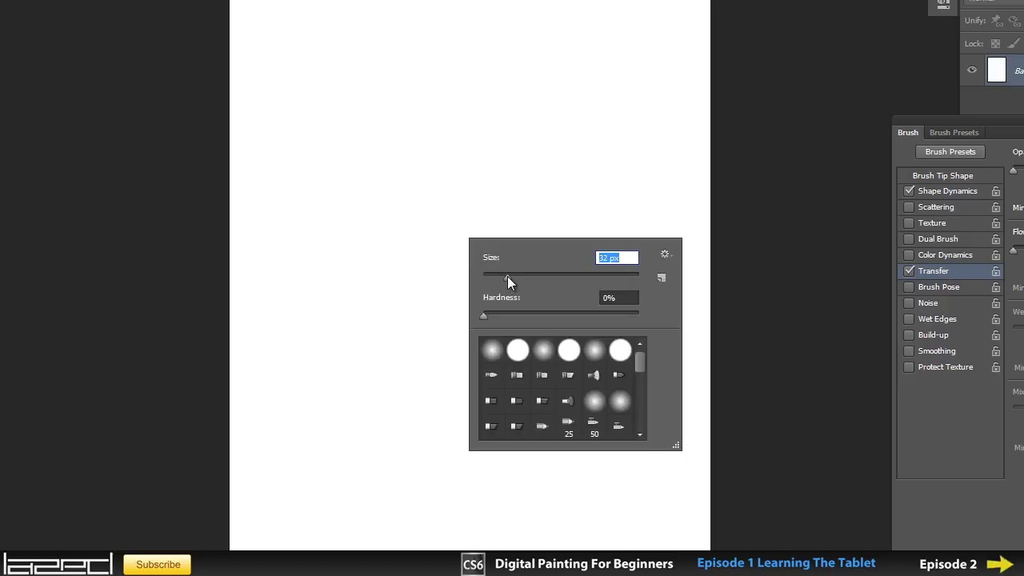
pyautogui.click(444, 208)
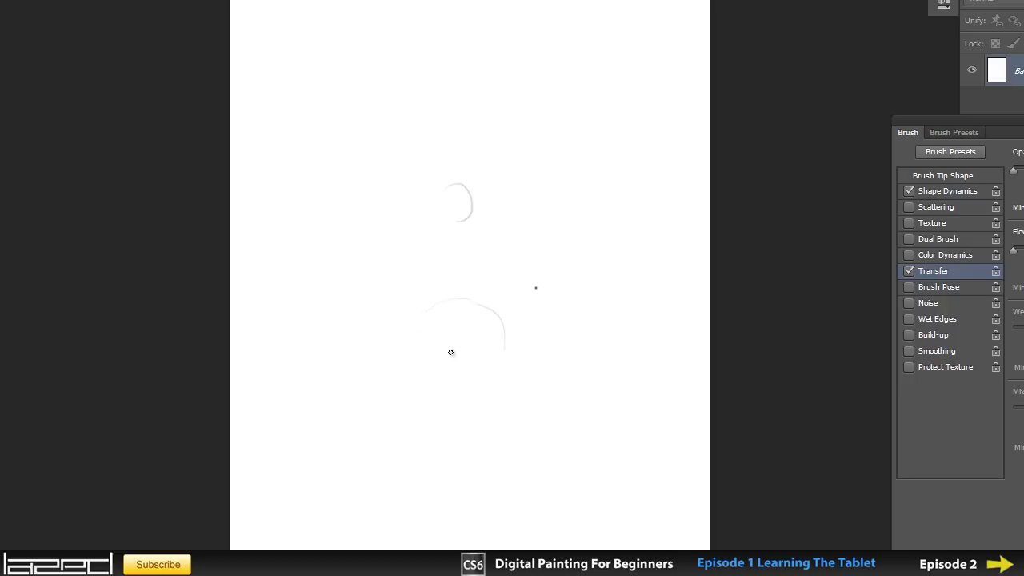
pyautogui.moveTo(440, 313)
pyautogui.mouseDown()
pyautogui.moveTo(469, 398)
pyautogui.moveTo(438, 315)
pyautogui.moveTo(444, 412)
pyautogui.moveTo(458, 359)
pyautogui.moveTo(458, 410)
pyautogui.mouseUp()
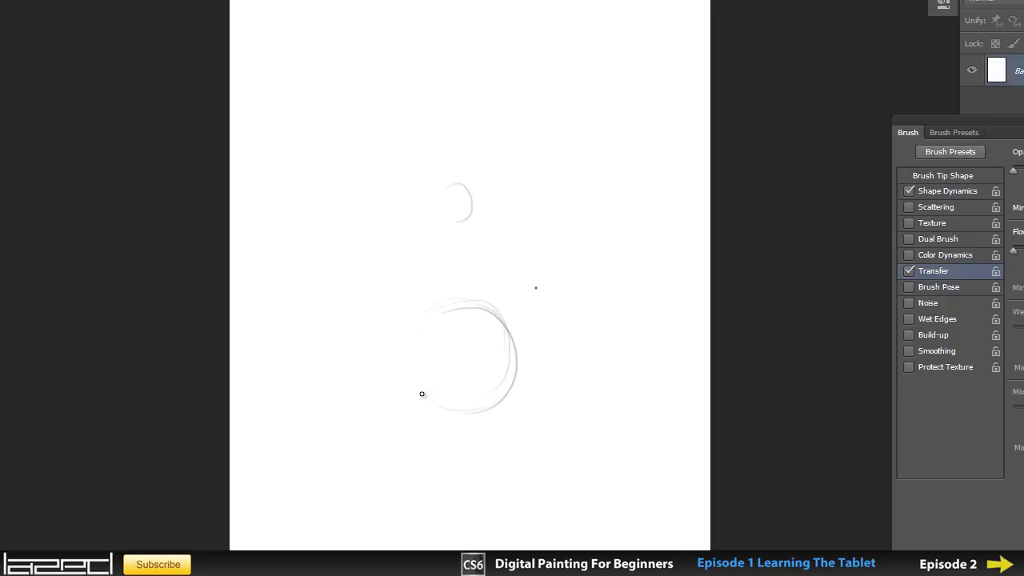
pyautogui.moveTo(418, 345); pyautogui.dragTo(444, 402)
pyautogui.moveTo(444, 322)
pyautogui.mouseDown()
pyautogui.moveTo(421, 353)
pyautogui.moveTo(442, 317)
pyautogui.mouseUp()
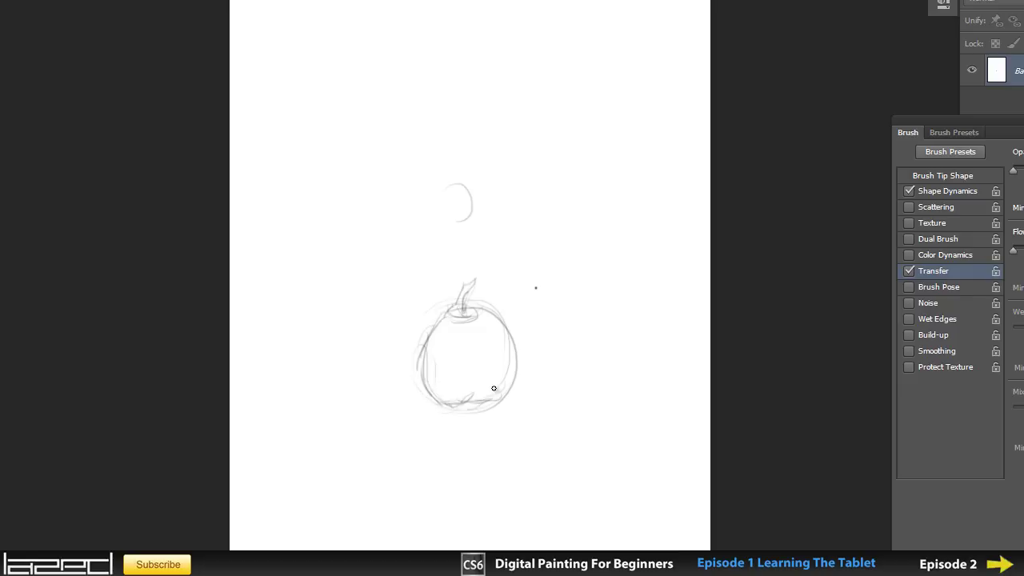
pyautogui.moveTo(493, 388)
pyautogui.mouseDown()
pyautogui.moveTo(485, 322)
pyautogui.moveTo(504, 321)
pyautogui.moveTo(489, 309)
pyautogui.moveTo(479, 312)
pyautogui.moveTo(493, 333)
pyautogui.moveTo(509, 339)
pyautogui.moveTo(497, 326)
pyautogui.moveTo(492, 388)
pyautogui.mouseUp()
pyautogui.moveTo(443, 320)
pyautogui.mouseDown()
pyautogui.moveTo(427, 344)
pyautogui.moveTo(421, 390)
pyautogui.mouseUp()
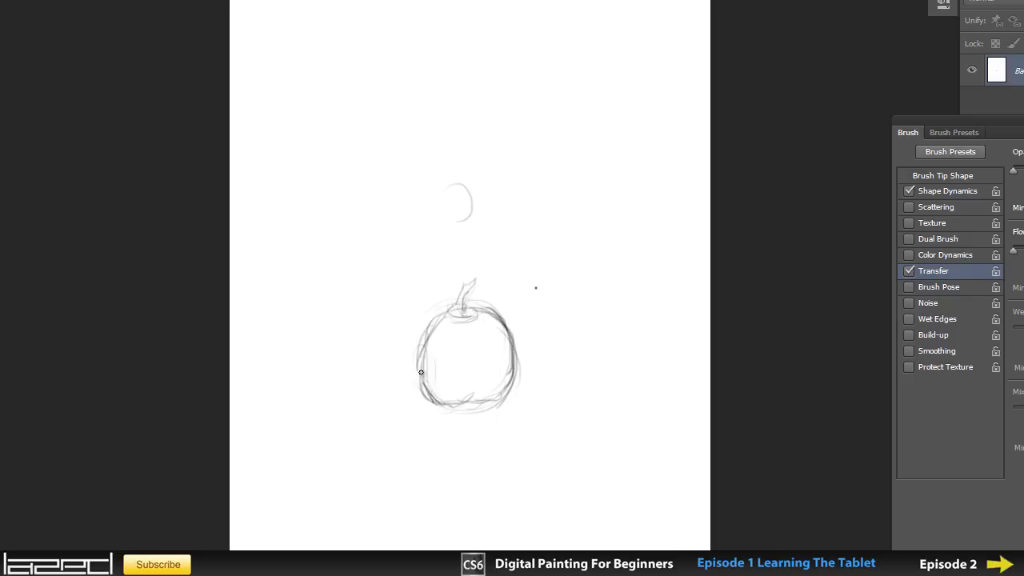
pyautogui.moveTo(439, 319); pyautogui.dragTo(422, 373)
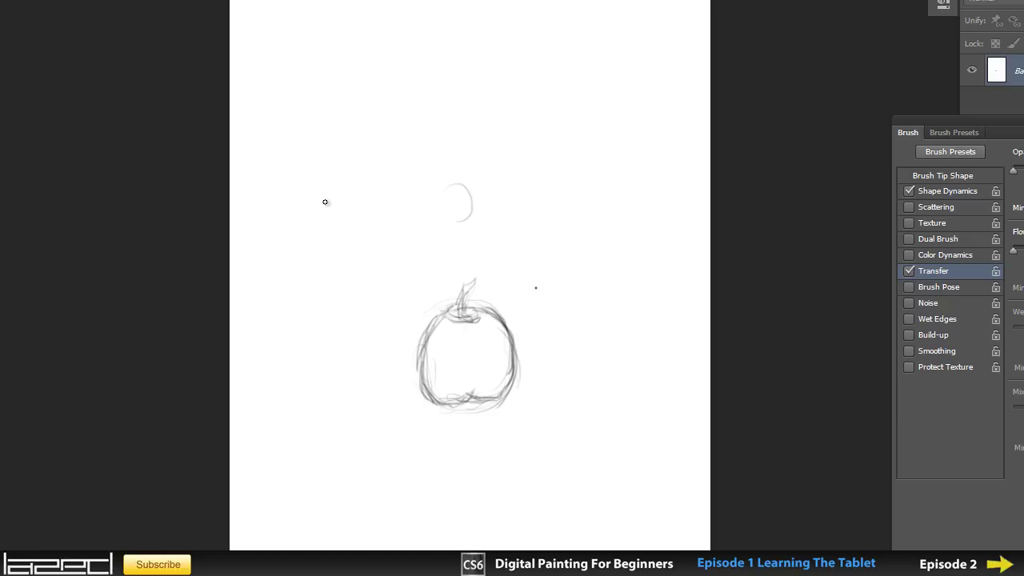
# Sketch round loops above the apple and small fruit outlines to its right
pyautogui.moveTo(345, 175)
pyautogui.mouseDown()
pyautogui.moveTo(364, 214)
pyautogui.moveTo(375, 214)
pyautogui.mouseUp()
pyautogui.moveTo(342, 173); pyautogui.dragTo(322, 203)
pyautogui.moveTo(351, 237)
pyautogui.mouseDown()
pyautogui.moveTo(318, 222)
pyautogui.moveTo(316, 202)
pyautogui.moveTo(369, 216)
pyautogui.mouseUp()
pyautogui.moveTo(396, 131)
pyautogui.mouseDown()
pyautogui.moveTo(402, 166)
pyautogui.moveTo(422, 174)
pyautogui.moveTo(438, 158)
pyautogui.moveTo(438, 129)
pyautogui.moveTo(404, 156)
pyautogui.moveTo(428, 200)
pyautogui.moveTo(415, 125)
pyautogui.moveTo(402, 146)
pyautogui.moveTo(430, 192)
pyautogui.moveTo(415, 183)
pyautogui.moveTo(456, 183)
pyautogui.mouseUp()
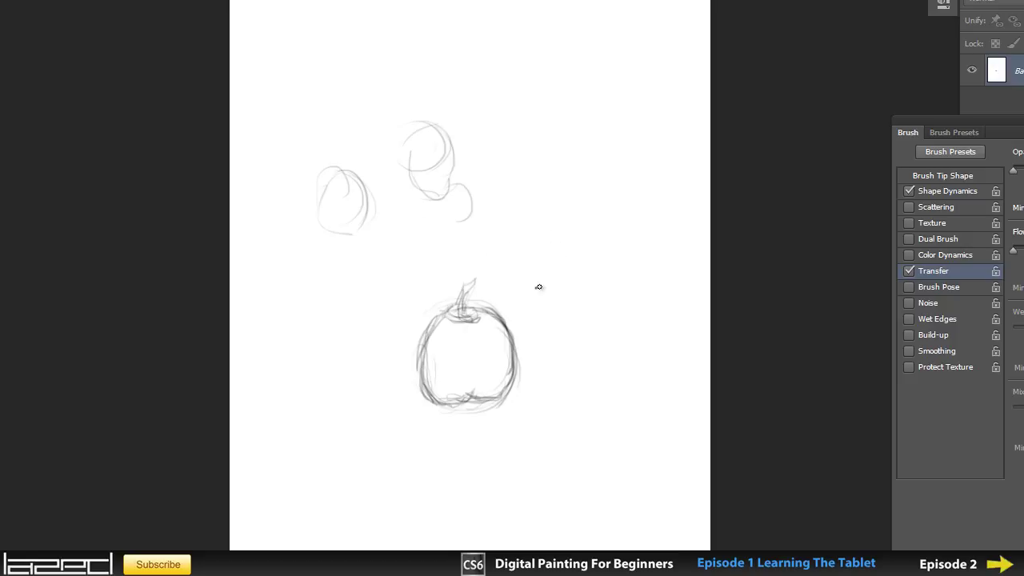
pyautogui.moveTo(532, 280)
pyautogui.mouseDown()
pyautogui.moveTo(531, 308)
pyautogui.moveTo(522, 274)
pyautogui.moveTo(516, 291)
pyautogui.moveTo(532, 231)
pyautogui.moveTo(555, 302)
pyautogui.moveTo(524, 306)
pyautogui.moveTo(549, 296)
pyautogui.moveTo(524, 273)
pyautogui.moveTo(526, 304)
pyautogui.moveTo(553, 297)
pyautogui.moveTo(532, 301)
pyautogui.moveTo(549, 290)
pyautogui.moveTo(537, 242)
pyautogui.moveTo(522, 294)
pyautogui.moveTo(525, 282)
pyautogui.moveTo(534, 309)
pyautogui.moveTo(526, 287)
pyautogui.moveTo(524, 300)
pyautogui.moveTo(557, 297)
pyautogui.moveTo(534, 308)
pyautogui.moveTo(557, 289)
pyautogui.moveTo(536, 264)
pyautogui.moveTo(536, 219)
pyautogui.moveTo(513, 185)
pyautogui.moveTo(523, 168)
pyautogui.moveTo(524, 195)
pyautogui.moveTo(524, 161)
pyautogui.moveTo(529, 202)
pyautogui.mouseUp()
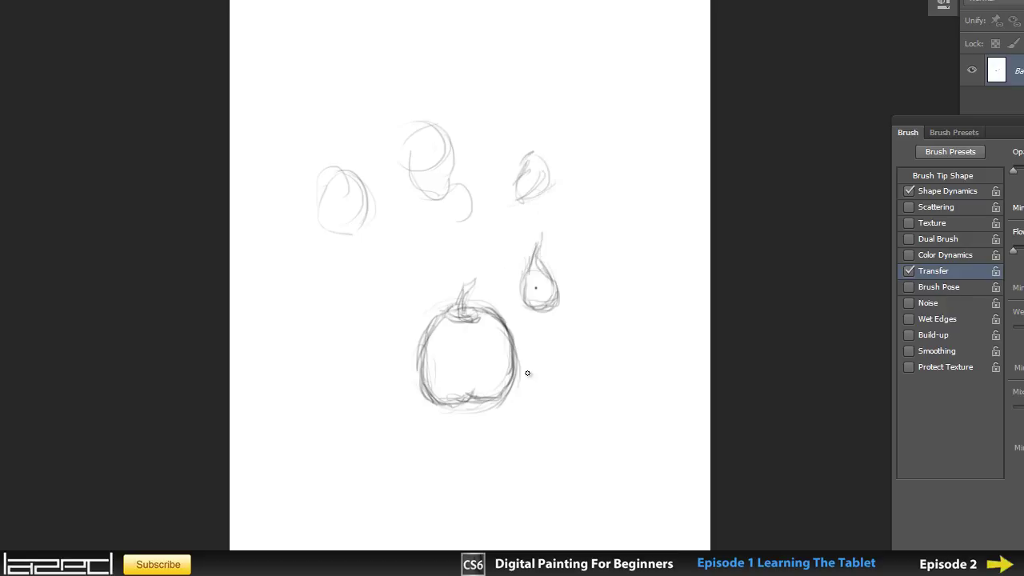
pyautogui.moveTo(605, 195); pyautogui.dragTo(596, 250)
pyautogui.moveTo(606, 197)
pyautogui.mouseDown()
pyautogui.moveTo(620, 239)
pyautogui.moveTo(590, 275)
pyautogui.moveTo(616, 307)
pyautogui.moveTo(587, 277)
pyautogui.mouseUp()
# Sketch a small lower-left circle, a stemmed apple at the bottom, and another apple at bottom left
pyautogui.moveTo(323, 345)
pyautogui.mouseDown()
pyautogui.moveTo(330, 415)
pyautogui.moveTo(306, 395)
pyautogui.moveTo(320, 355)
pyautogui.moveTo(349, 388)
pyautogui.moveTo(305, 406)
pyautogui.moveTo(311, 422)
pyautogui.moveTo(318, 365)
pyautogui.moveTo(343, 405)
pyautogui.moveTo(349, 393)
pyautogui.mouseUp()
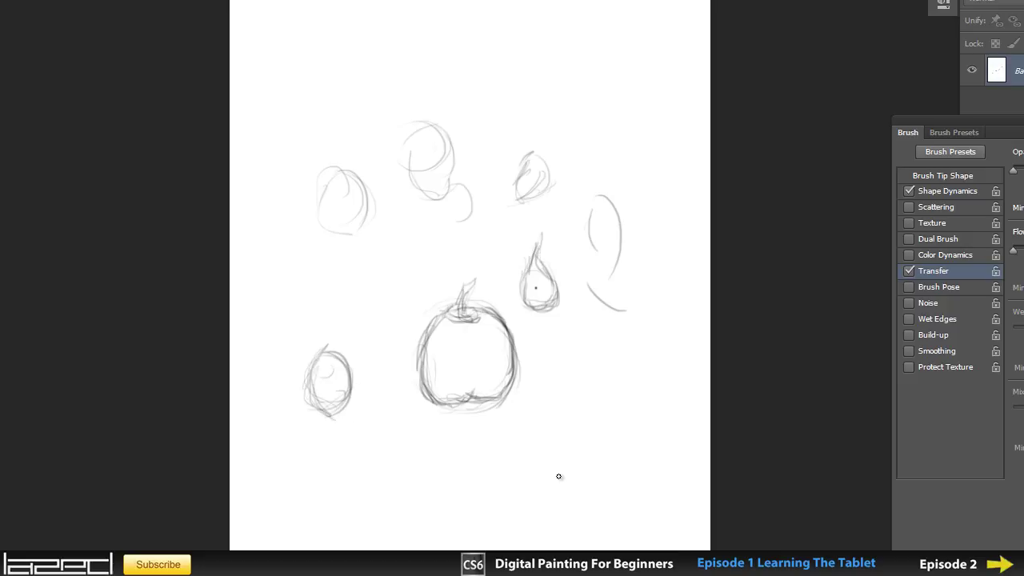
pyautogui.moveTo(559, 476)
pyautogui.mouseDown()
pyautogui.moveTo(592, 514)
pyautogui.moveTo(548, 476)
pyautogui.moveTo(555, 544)
pyautogui.moveTo(587, 511)
pyautogui.moveTo(526, 501)
pyautogui.moveTo(563, 537)
pyautogui.moveTo(535, 490)
pyautogui.moveTo(545, 532)
pyautogui.mouseUp()
pyautogui.moveTo(534, 473)
pyautogui.mouseDown()
pyautogui.moveTo(529, 521)
pyautogui.moveTo(523, 509)
pyautogui.moveTo(540, 531)
pyautogui.mouseUp()
pyautogui.moveTo(539, 464); pyautogui.dragTo(549, 460)
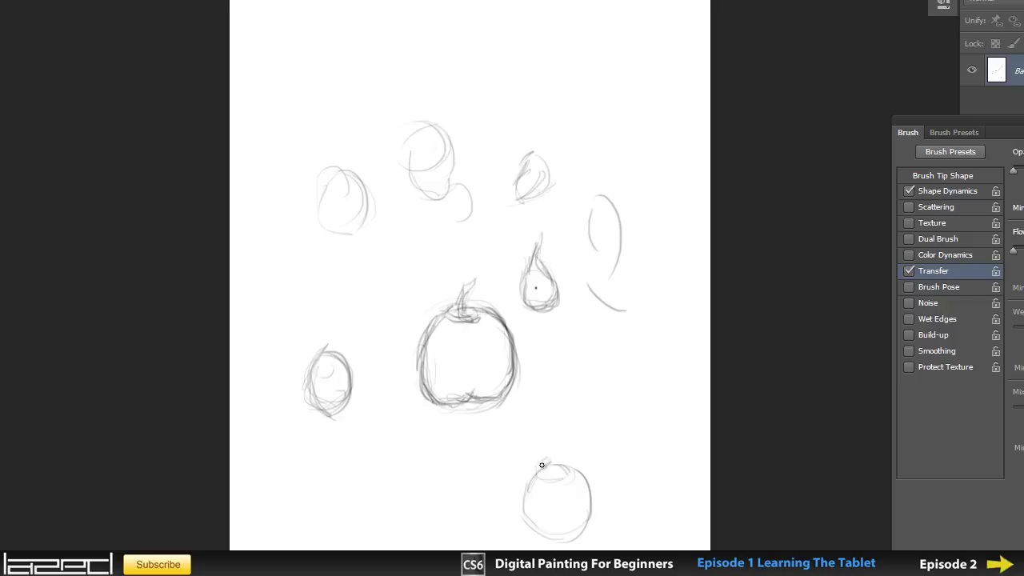
pyautogui.moveTo(554, 482); pyautogui.dragTo(555, 455)
pyautogui.moveTo(581, 483)
pyautogui.mouseDown()
pyautogui.moveTo(553, 527)
pyautogui.moveTo(531, 527)
pyautogui.moveTo(522, 507)
pyautogui.moveTo(525, 517)
pyautogui.moveTo(528, 484)
pyautogui.moveTo(558, 530)
pyautogui.moveTo(525, 479)
pyautogui.moveTo(564, 478)
pyautogui.moveTo(537, 470)
pyautogui.moveTo(567, 467)
pyautogui.moveTo(536, 471)
pyautogui.moveTo(583, 491)
pyautogui.moveTo(578, 523)
pyautogui.moveTo(563, 524)
pyautogui.moveTo(519, 479)
pyautogui.mouseUp()
pyautogui.moveTo(384, 513)
pyautogui.mouseDown()
pyautogui.moveTo(410, 485)
pyautogui.moveTo(408, 519)
pyautogui.moveTo(408, 473)
pyautogui.moveTo(410, 549)
pyautogui.moveTo(450, 495)
pyautogui.moveTo(391, 499)
pyautogui.moveTo(401, 481)
pyautogui.moveTo(386, 505)
pyautogui.moveTo(408, 539)
pyautogui.moveTo(389, 531)
pyautogui.moveTo(381, 499)
pyautogui.moveTo(382, 517)
pyautogui.moveTo(409, 464)
pyautogui.moveTo(389, 495)
pyautogui.moveTo(408, 471)
pyautogui.moveTo(442, 481)
pyautogui.moveTo(398, 479)
pyautogui.moveTo(415, 479)
pyautogui.moveTo(415, 457)
pyautogui.moveTo(421, 477)
pyautogui.moveTo(421, 453)
pyautogui.moveTo(418, 483)
pyautogui.moveTo(411, 452)
pyautogui.moveTo(420, 471)
pyautogui.moveTo(382, 501)
pyautogui.moveTo(395, 548)
pyautogui.mouseUp()
pyautogui.moveTo(398, 493); pyautogui.dragTo(389, 549)
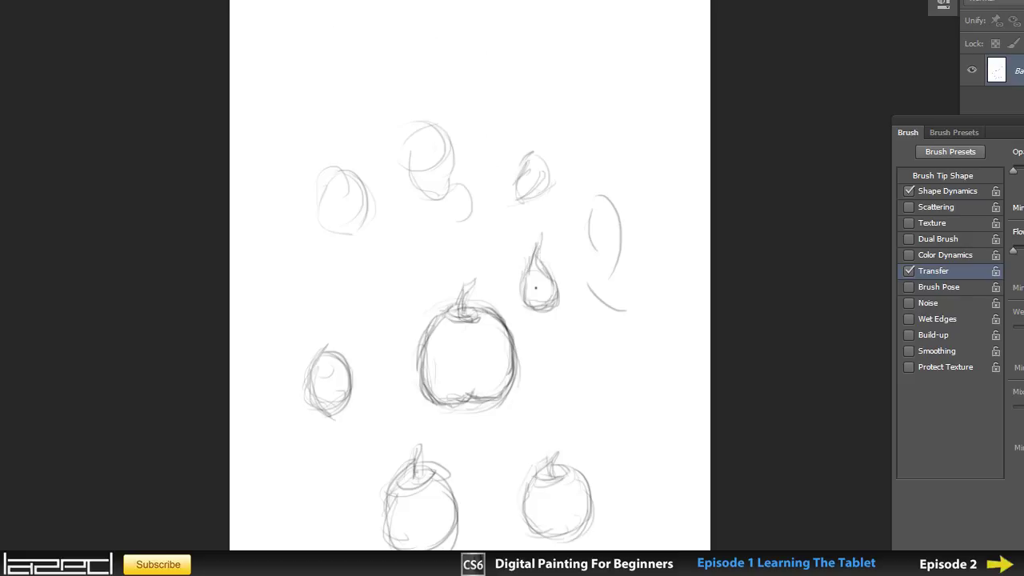
pyautogui.moveTo(328, 0)
pyautogui.mouseDown()
pyautogui.moveTo(317, 24)
pyautogui.moveTo(372, 13)
pyautogui.mouseUp()
# Handwrite 'Lazed' four times across the page, a word at lower left, and 'design' beside the apple
pyautogui.moveTo(349, 62)
pyautogui.mouseDown()
pyautogui.moveTo(362, 104)
pyautogui.moveTo(365, 84)
pyautogui.moveTo(391, 64)
pyautogui.moveTo(407, 57)
pyautogui.moveTo(409, 74)
pyautogui.moveTo(423, 52)
pyautogui.moveTo(440, 57)
pyautogui.moveTo(465, 47)
pyautogui.mouseUp()
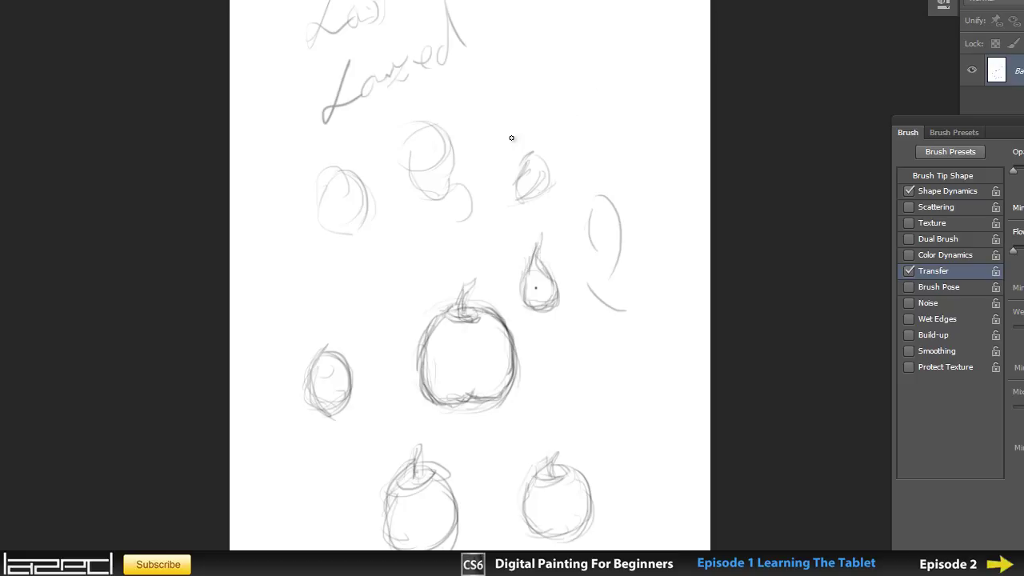
pyautogui.moveTo(516, 51)
pyautogui.mouseDown()
pyautogui.moveTo(534, 106)
pyautogui.moveTo(548, 79)
pyautogui.moveTo(539, 93)
pyautogui.moveTo(538, 72)
pyautogui.moveTo(542, 94)
pyautogui.moveTo(543, 78)
pyautogui.moveTo(564, 71)
pyautogui.moveTo(560, 103)
pyautogui.moveTo(590, 63)
pyautogui.moveTo(626, 69)
pyautogui.mouseUp()
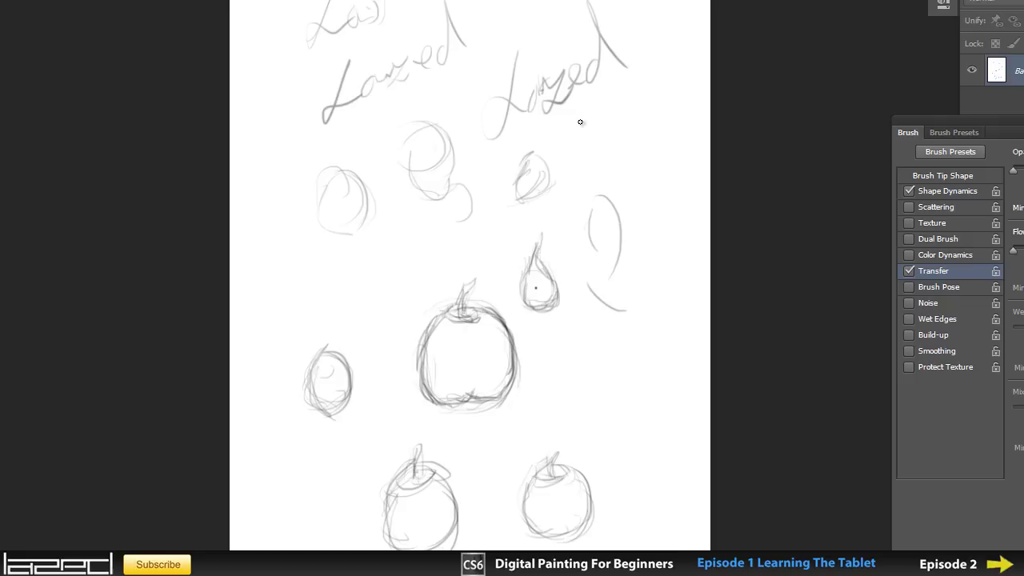
pyautogui.moveTo(581, 122)
pyautogui.mouseDown()
pyautogui.moveTo(591, 184)
pyautogui.moveTo(621, 141)
pyautogui.moveTo(628, 163)
pyautogui.moveTo(659, 133)
pyautogui.mouseUp()
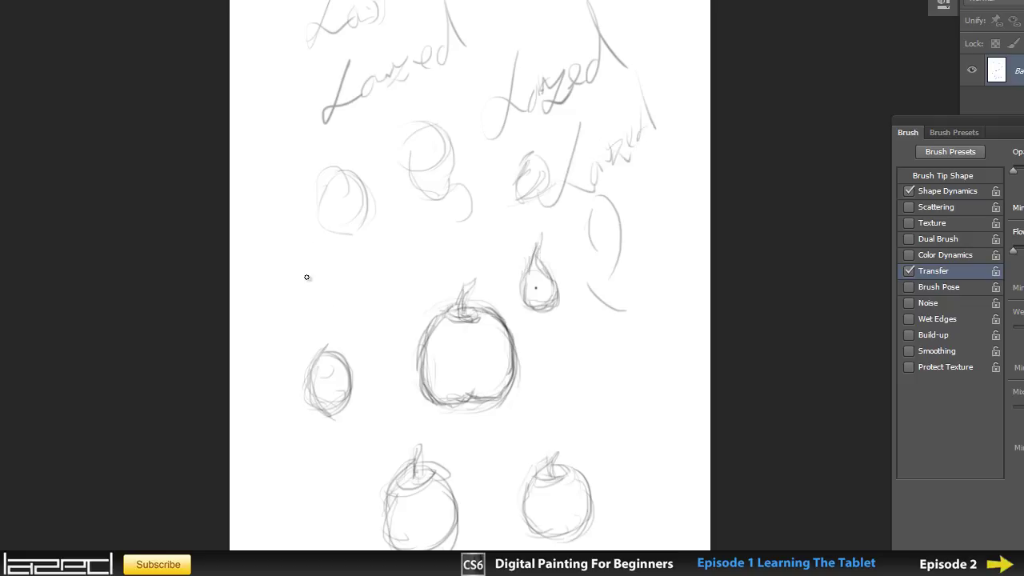
pyautogui.moveTo(309, 246)
pyautogui.mouseDown()
pyautogui.moveTo(334, 317)
pyautogui.moveTo(342, 299)
pyautogui.moveTo(345, 308)
pyautogui.moveTo(382, 292)
pyautogui.moveTo(427, 261)
pyautogui.moveTo(395, 320)
pyautogui.moveTo(329, 350)
pyautogui.mouseUp()
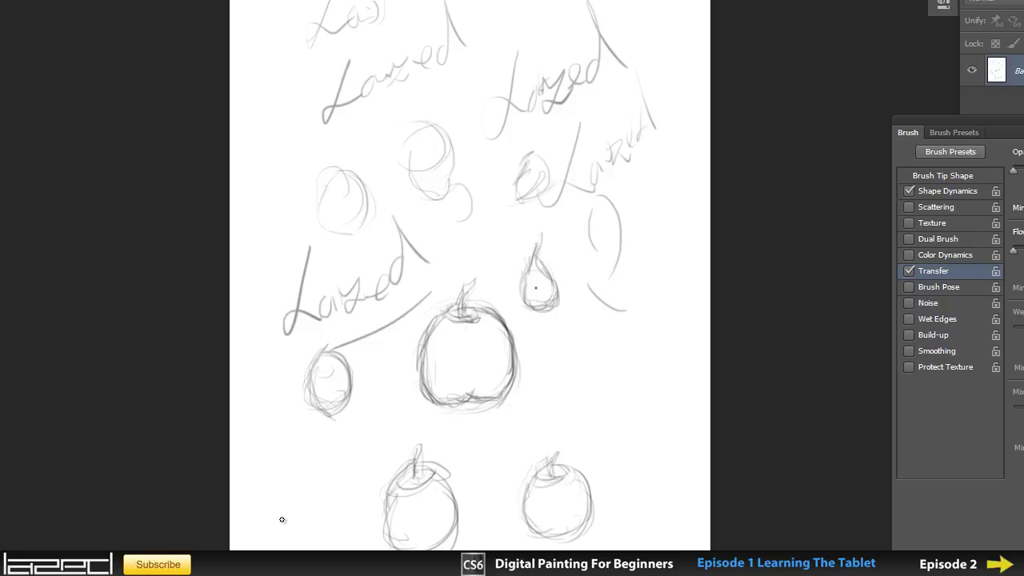
pyautogui.moveTo(276, 549)
pyautogui.mouseDown()
pyautogui.moveTo(279, 522)
pyautogui.moveTo(290, 488)
pyautogui.moveTo(318, 529)
pyautogui.moveTo(333, 487)
pyautogui.moveTo(344, 484)
pyautogui.moveTo(338, 435)
pyautogui.moveTo(371, 468)
pyautogui.mouseUp()
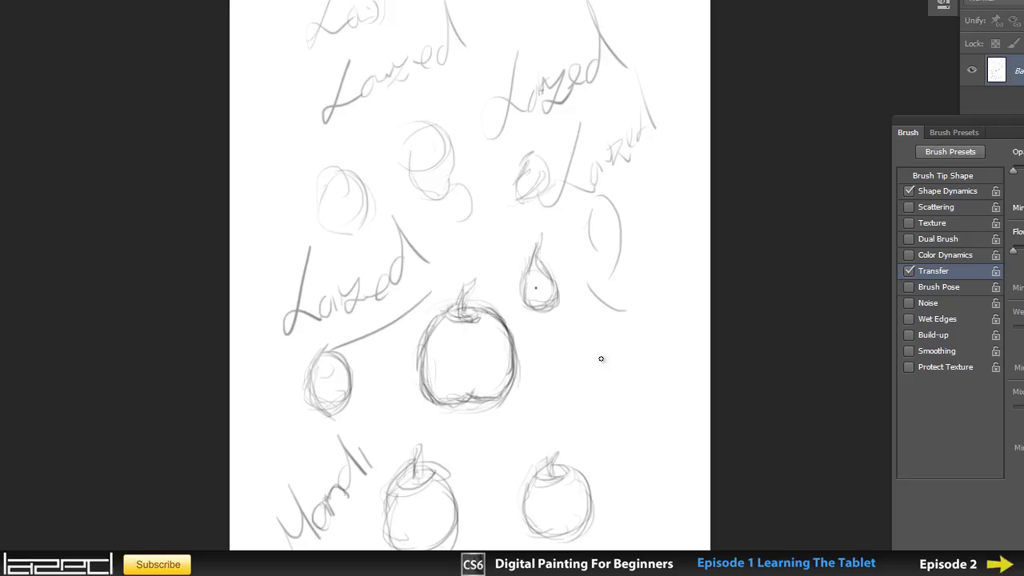
pyautogui.moveTo(541, 348)
pyautogui.mouseDown()
pyautogui.moveTo(529, 413)
pyautogui.moveTo(583, 360)
pyautogui.moveTo(628, 363)
pyautogui.moveTo(632, 352)
pyautogui.moveTo(637, 367)
pyautogui.moveTo(583, 419)
pyautogui.mouseUp()
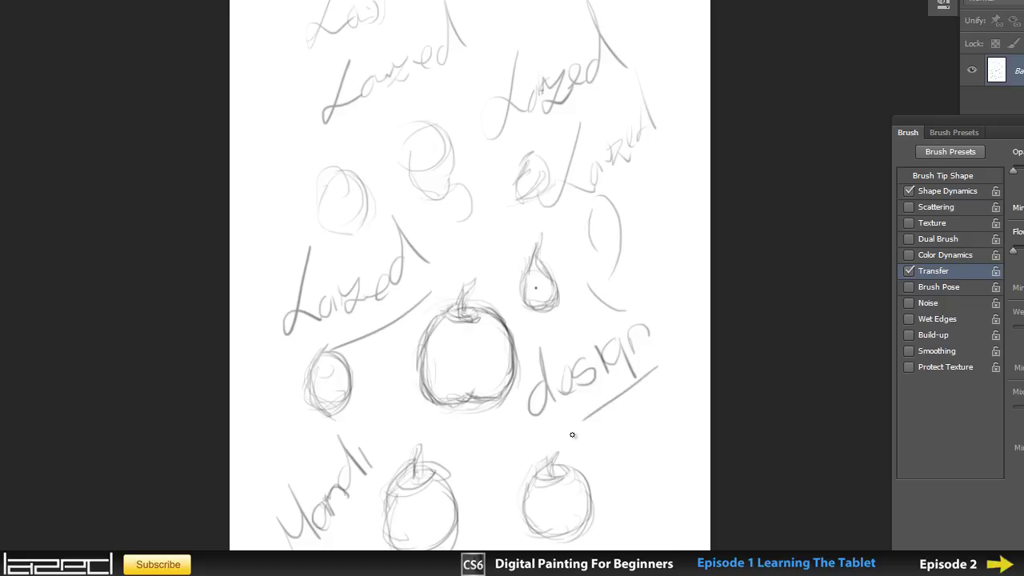
# Retrace the central apple's outline and stem area to darken it, and add a ground line beneath
pyautogui.moveTo(504, 315)
pyautogui.mouseDown()
pyautogui.moveTo(468, 408)
pyautogui.moveTo(419, 371)
pyautogui.moveTo(443, 401)
pyautogui.moveTo(432, 324)
pyautogui.moveTo(424, 370)
pyautogui.moveTo(439, 323)
pyautogui.moveTo(481, 317)
pyautogui.moveTo(477, 327)
pyautogui.moveTo(471, 308)
pyautogui.moveTo(440, 325)
pyautogui.moveTo(461, 287)
pyautogui.moveTo(465, 313)
pyautogui.mouseUp()
pyautogui.moveTo(420, 339)
pyautogui.mouseDown()
pyautogui.moveTo(440, 406)
pyautogui.moveTo(495, 391)
pyautogui.moveTo(510, 374)
pyautogui.moveTo(474, 311)
pyautogui.moveTo(489, 313)
pyautogui.moveTo(421, 347)
pyautogui.moveTo(435, 323)
pyautogui.moveTo(419, 380)
pyautogui.moveTo(474, 403)
pyautogui.moveTo(506, 364)
pyautogui.mouseUp()
pyautogui.moveTo(441, 395)
pyautogui.mouseDown()
pyautogui.moveTo(424, 352)
pyautogui.moveTo(442, 410)
pyautogui.moveTo(426, 341)
pyautogui.moveTo(435, 399)
pyautogui.moveTo(445, 316)
pyautogui.moveTo(475, 315)
pyautogui.moveTo(457, 323)
pyautogui.moveTo(495, 328)
pyautogui.moveTo(461, 398)
pyautogui.moveTo(494, 399)
pyautogui.moveTo(452, 409)
pyautogui.mouseUp()
pyautogui.moveTo(438, 342)
pyautogui.mouseDown()
pyautogui.moveTo(448, 324)
pyautogui.moveTo(482, 317)
pyautogui.moveTo(453, 320)
pyautogui.moveTo(466, 316)
pyautogui.moveTo(467, 286)
pyautogui.moveTo(463, 314)
pyautogui.mouseUp()
pyautogui.moveTo(413, 420); pyautogui.dragTo(489, 417)
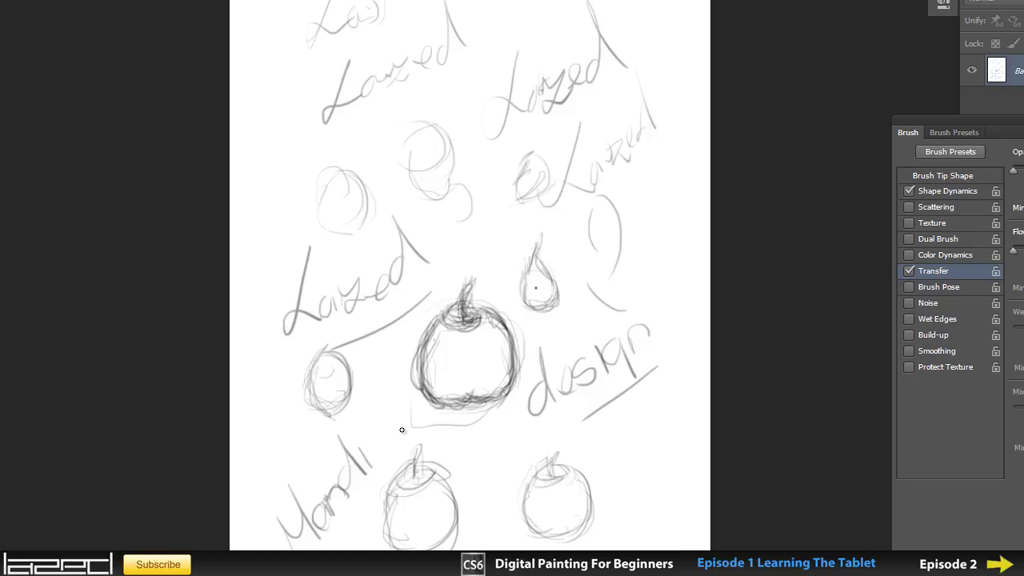